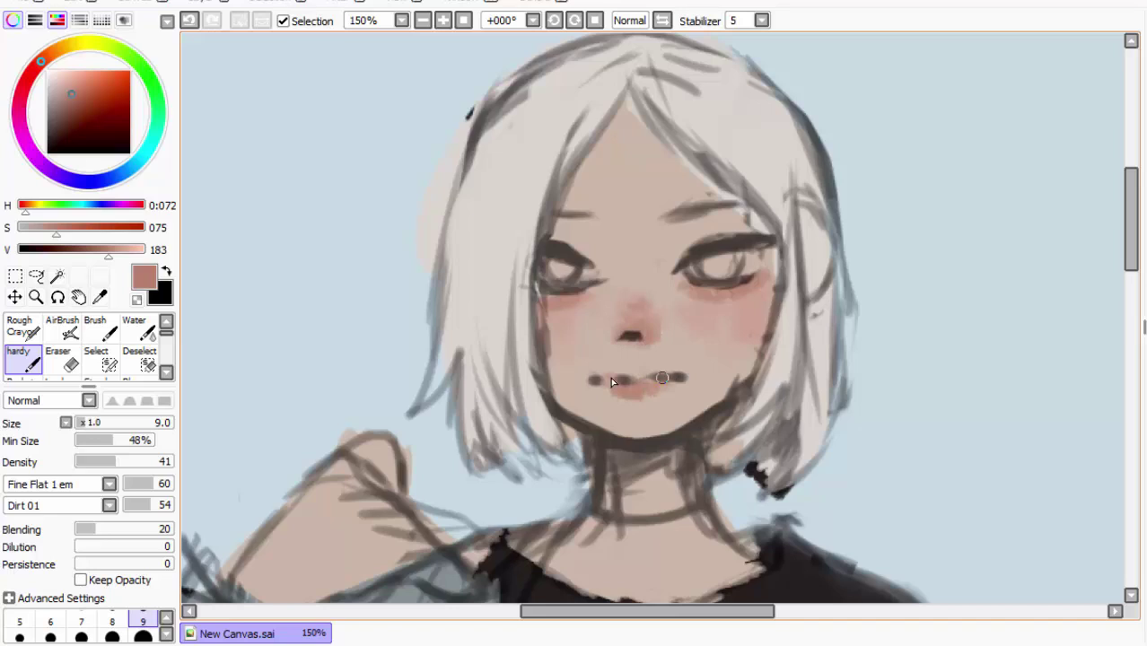
Touch up the mouth with tones sampled from the lips and the dark mouth line
right_click(613, 367)
right_click(615, 374)
right_click(654, 390)
right_click(687, 385)
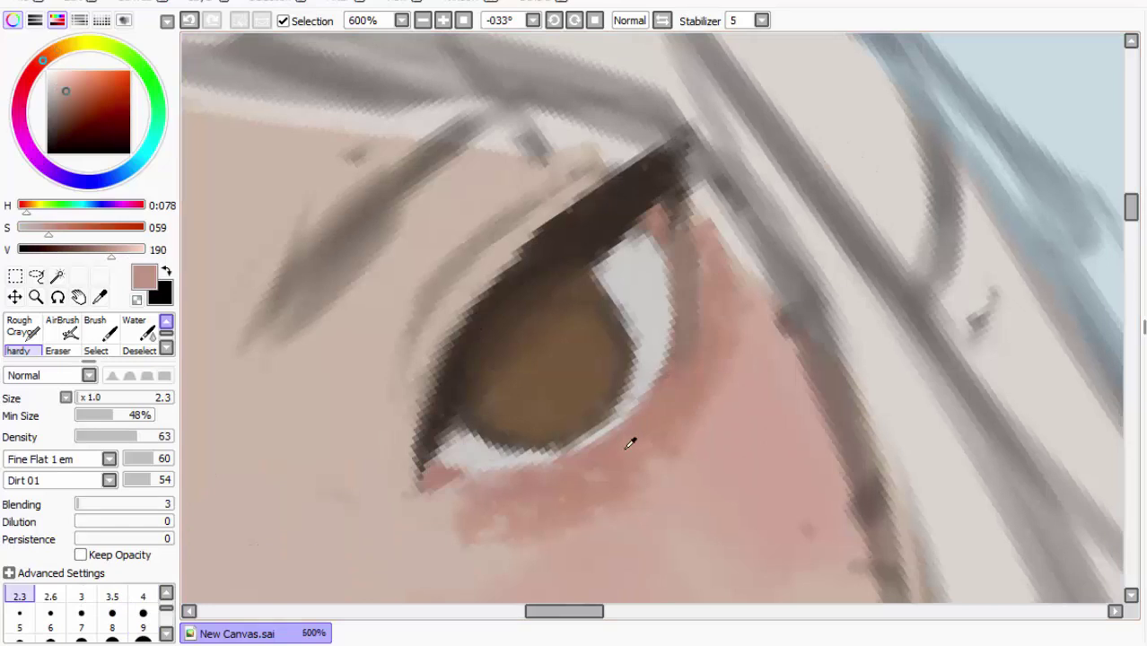
Raise the colour's saturation to 116 and brush orange-red over the outer end of the upper lash line
left_click_drag(107, 251, 123, 250)
left_click_drag(628, 207, 655, 180)
left_click_drag(68, 228, 110, 249)
left_click_drag(625, 209, 684, 153)
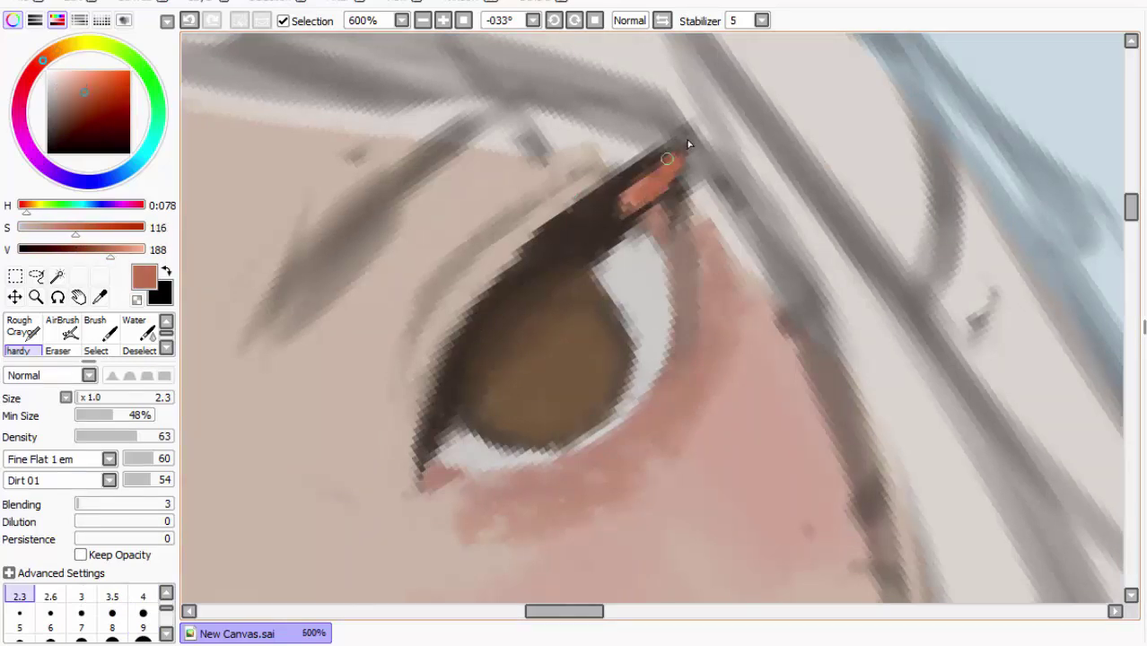
Work the orange-red into the dark lash line with sampled browns and a size 4 brush
left_click(141, 603)
mouse_move(616, 190)
left_mouse_down()
mouse_move(584, 228)
mouse_move(639, 181)
mouse_move(594, 224)
mouse_move(636, 209)
mouse_move(626, 190)
mouse_move(640, 185)
mouse_move(622, 200)
mouse_move(680, 152)
mouse_move(594, 208)
mouse_move(651, 180)
mouse_move(602, 225)
left_mouse_up()
right_click(603, 206)
right_click(596, 218)
right_click(665, 162)
right_click(626, 191)
right_click(680, 188)
right_click(648, 191)
right_click(652, 172)
mouse_move(650, 173)
left_mouse_down()
mouse_move(617, 192)
mouse_move(657, 166)
mouse_move(614, 219)
mouse_move(648, 210)
mouse_move(646, 167)
left_mouse_up()
right_click(555, 255)
right_click(571, 230)
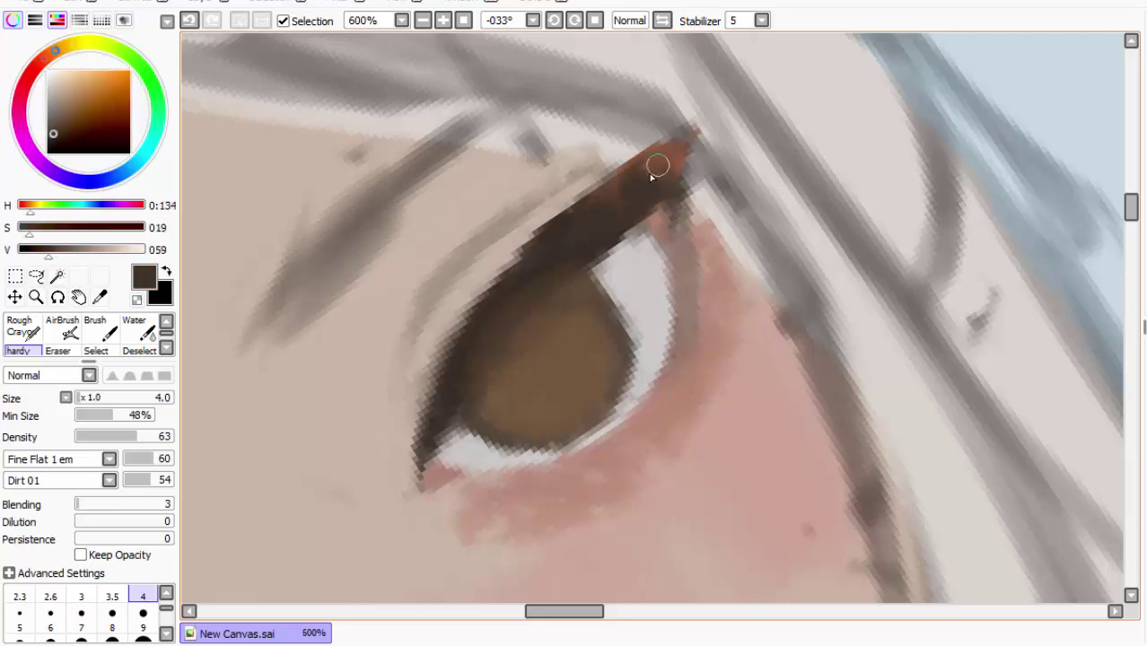
Set the brush blending to 34 and density to 35, and smooth the red-brown transition along the outer lash line
left_click(634, 179, "alt")
left_click(110, 503)
left_click(110, 436)
right_click(675, 148)
mouse_move(649, 186)
left_mouse_down()
mouse_move(625, 186)
mouse_move(662, 180)
mouse_move(579, 215)
left_mouse_up()
mouse_move(670, 165)
left_mouse_down()
mouse_move(681, 218)
mouse_move(581, 243)
left_mouse_up()
Choose a saturated red and a size 2.3 brush, and extend the eyeliner's outer wing to a pointed tip
left_click(87, 103)
left_click(35, 67)
left_click(24, 602)
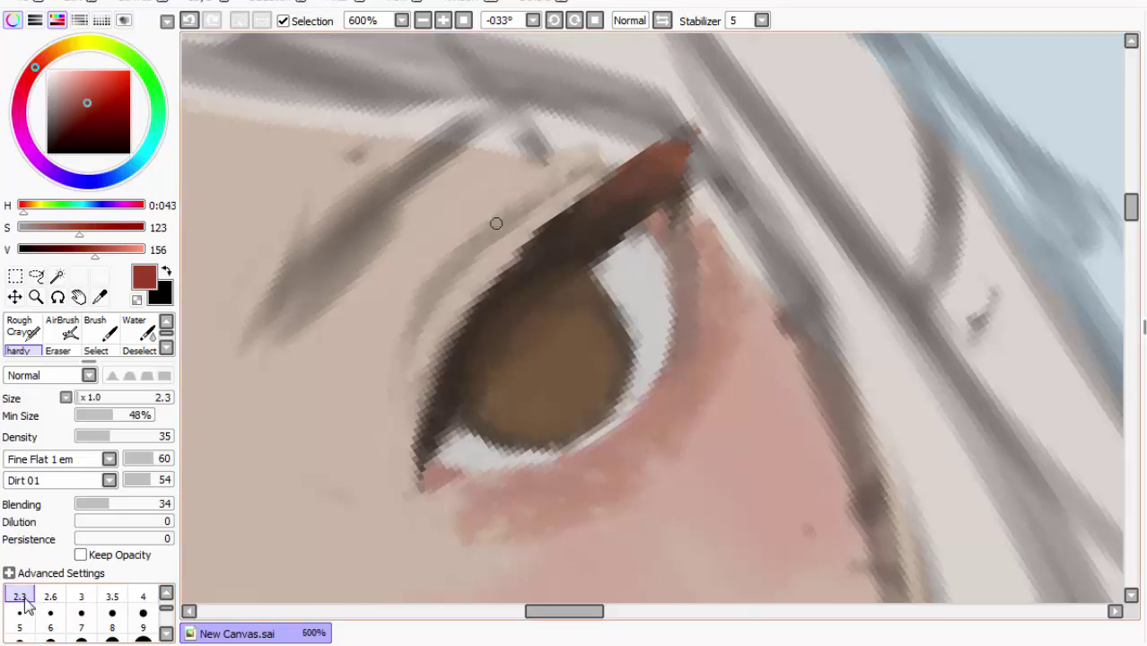
left_click(680, 145, "alt")
left_click(682, 148, "alt")
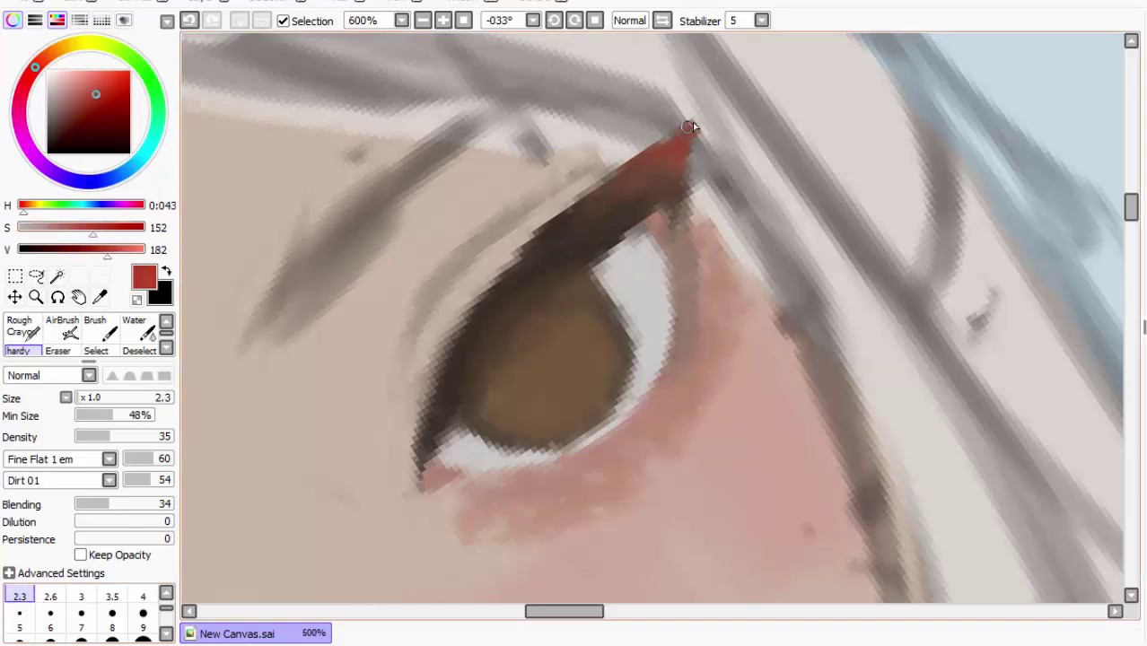
left_click(647, 168, "alt")
left_click(643, 173, "alt")
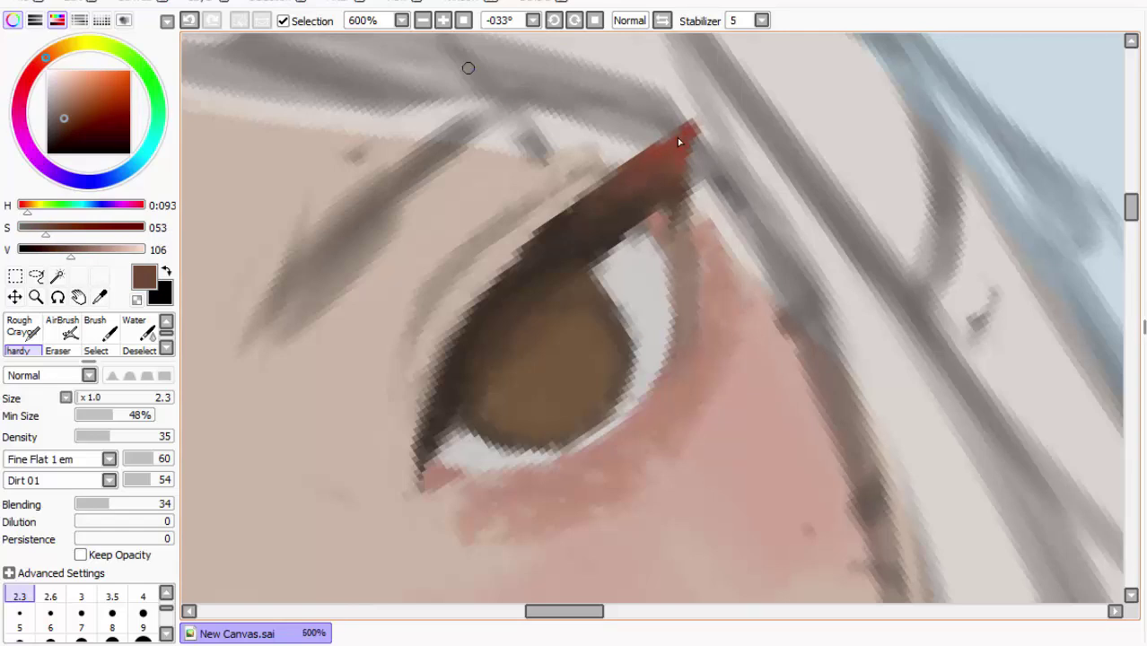
Refine the red outer corner of the eye with reds and browns sampled from the wing
left_click(421, 24)
left_click(420, 25)
left_click(419, 24)
left_click(420, 24)
left_click(439, 25)
left_click(440, 25)
left_click(440, 25)
left_click(440, 25)
left_click(439, 25)
left_click(688, 136, "alt")
left_click(665, 170, "alt")
left_click(688, 130, "alt")
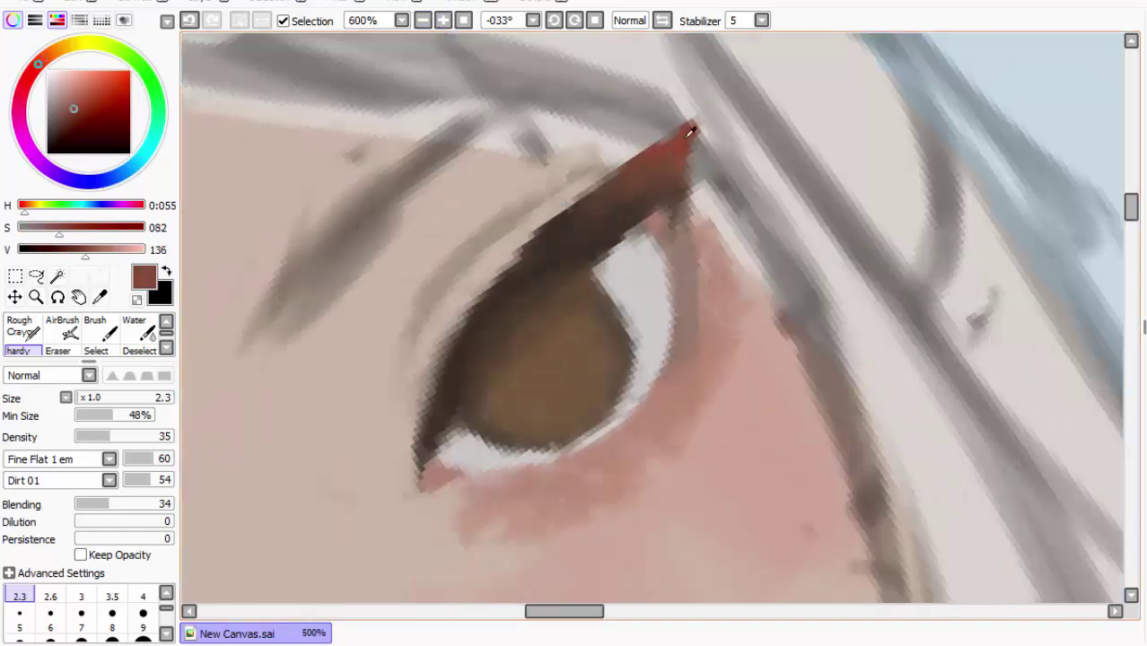
left_click_drag(468, 356, 511, 303)
left_click(693, 108, "alt")
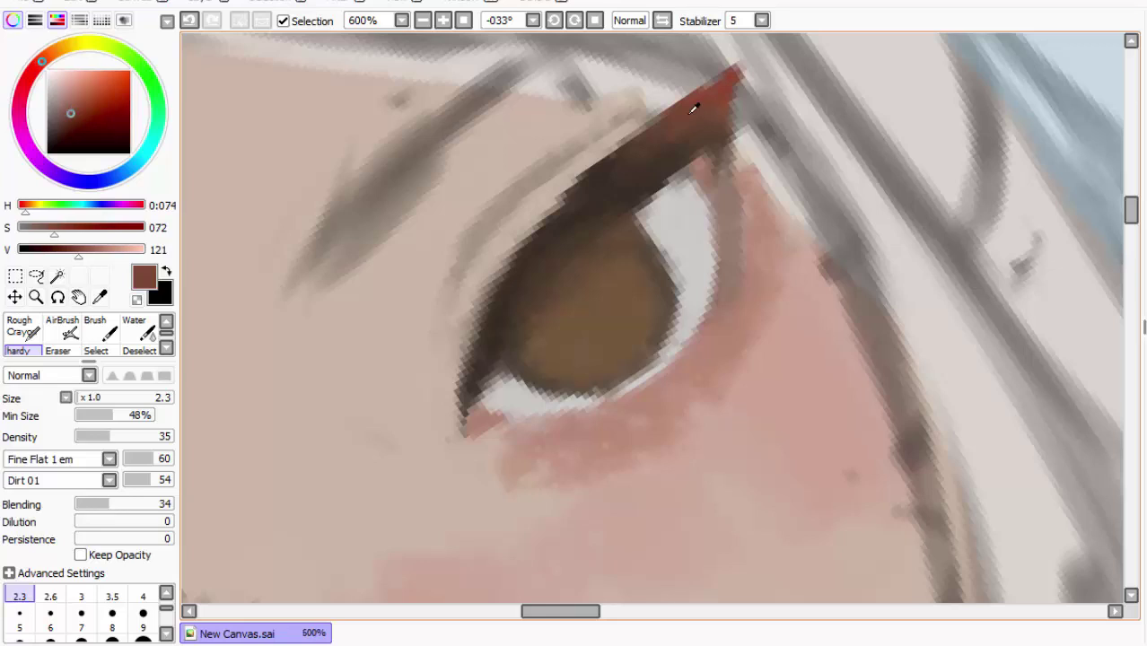
Paint reddish-brown tones sampled from the lash line into the inner corner of the same eye
left_click(447, 411, "alt")
left_click(460, 405, "alt")
left_click(463, 418, "alt")
left_click(478, 381, "alt")
left_click(488, 339, "alt")
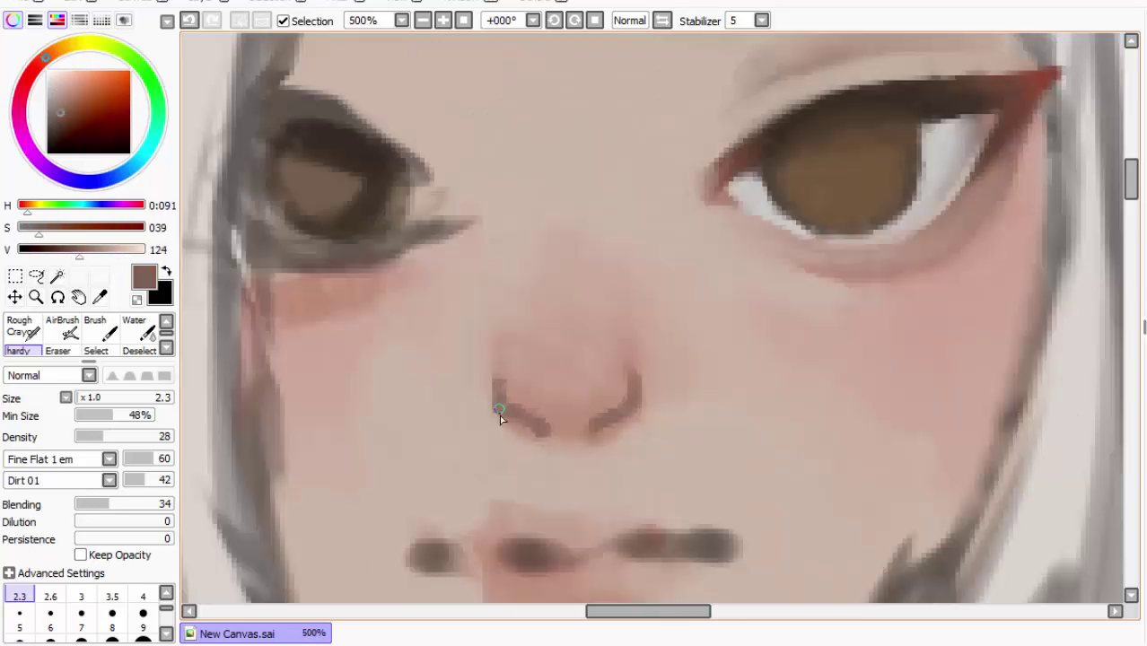
Darken both nostrils with a size 2.3 brush using brown sampled from the nose outline
left_click(423, 20)
left_click(423, 19)
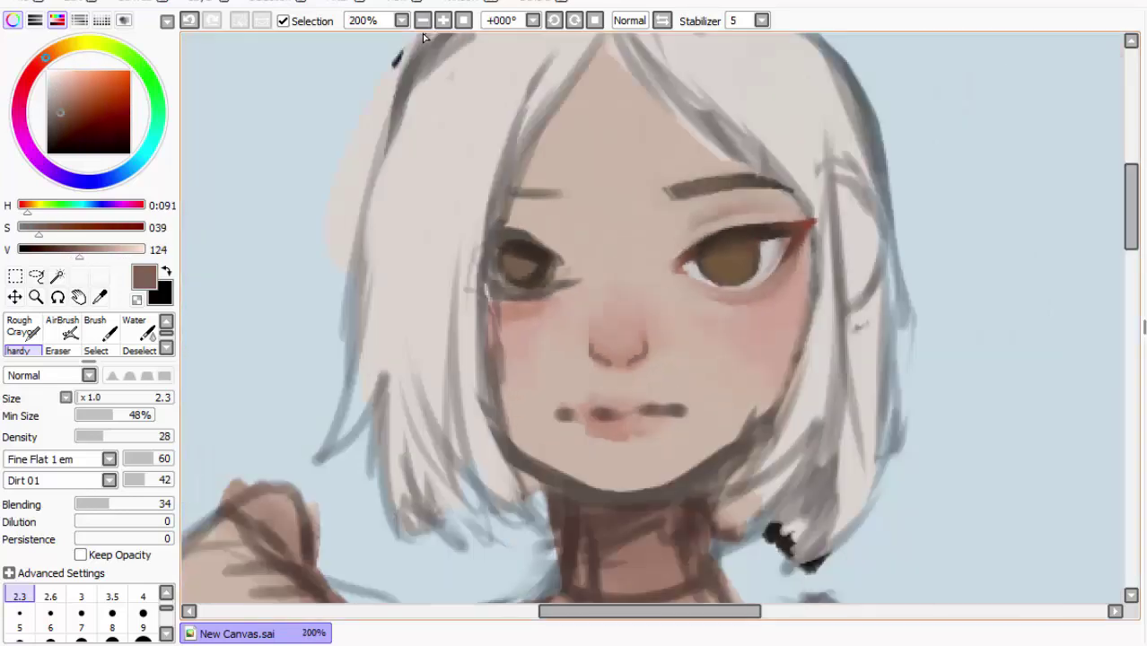
left_click(441, 22)
left_click(441, 22)
left_click(441, 22)
left_click(441, 23)
left_click(552, 22)
left_click(552, 22)
left_click(552, 22)
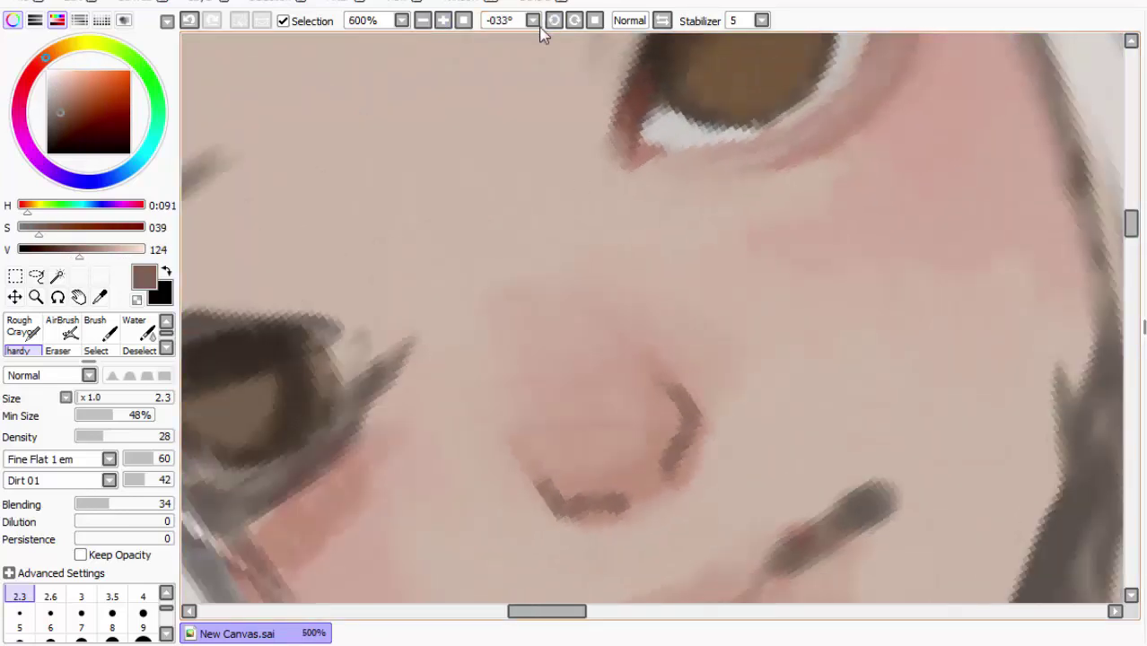
left_click_drag(641, 291, 530, 195)
left_click(684, 448, "alt")
left_click(551, 361, "alt")
left_click_drag(548, 368, 568, 338)
left_click_drag(484, 394, 501, 395)
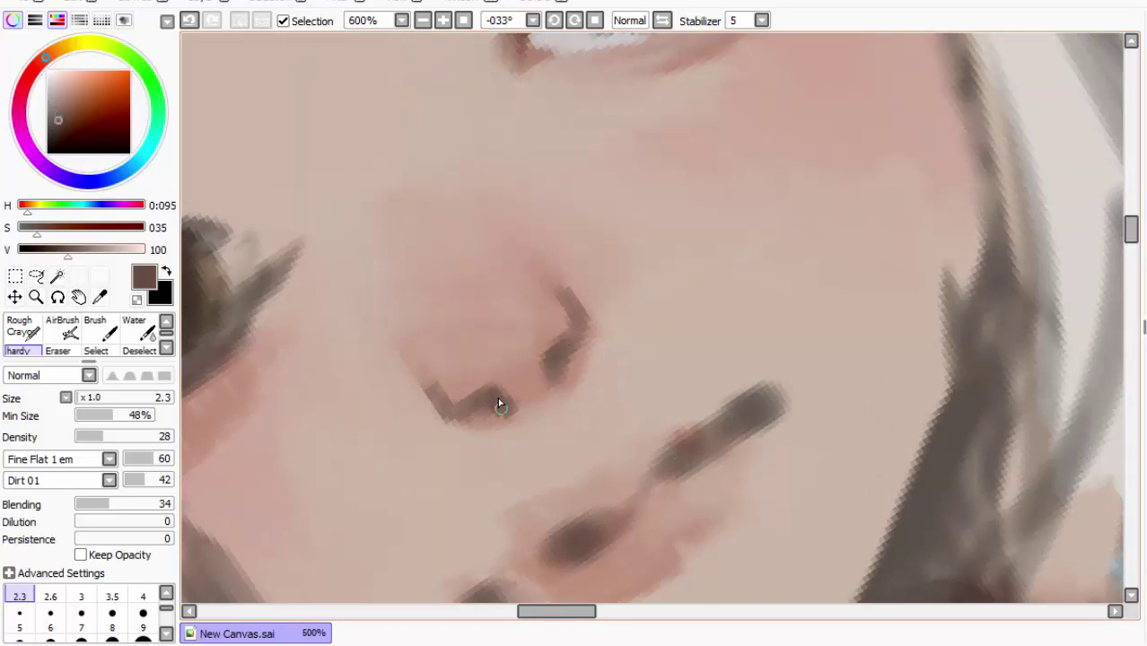
left_click(565, 373, "alt")
left_click_drag(567, 369, 558, 381)
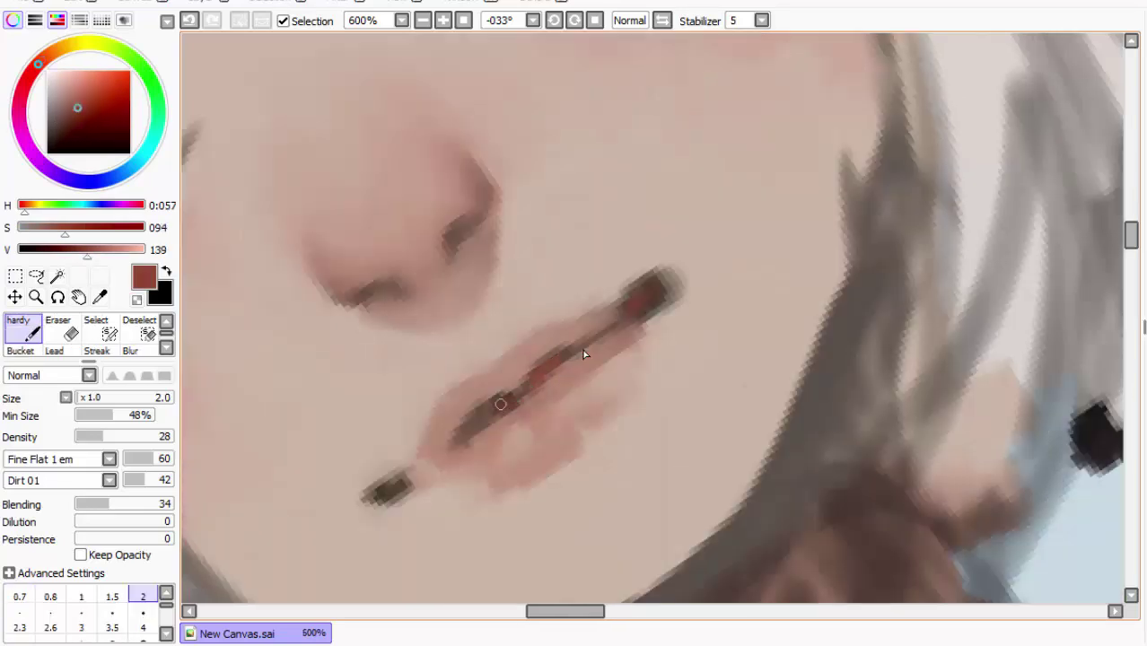
Blend the line between the lips with sampled red-browns and a size 2 brush
left_click(493, 411, "alt")
left_click(498, 420, "alt")
left_click(473, 429, "alt")
left_click(560, 357, "alt")
left_click(552, 370, "alt")
left_click(543, 373, "alt")
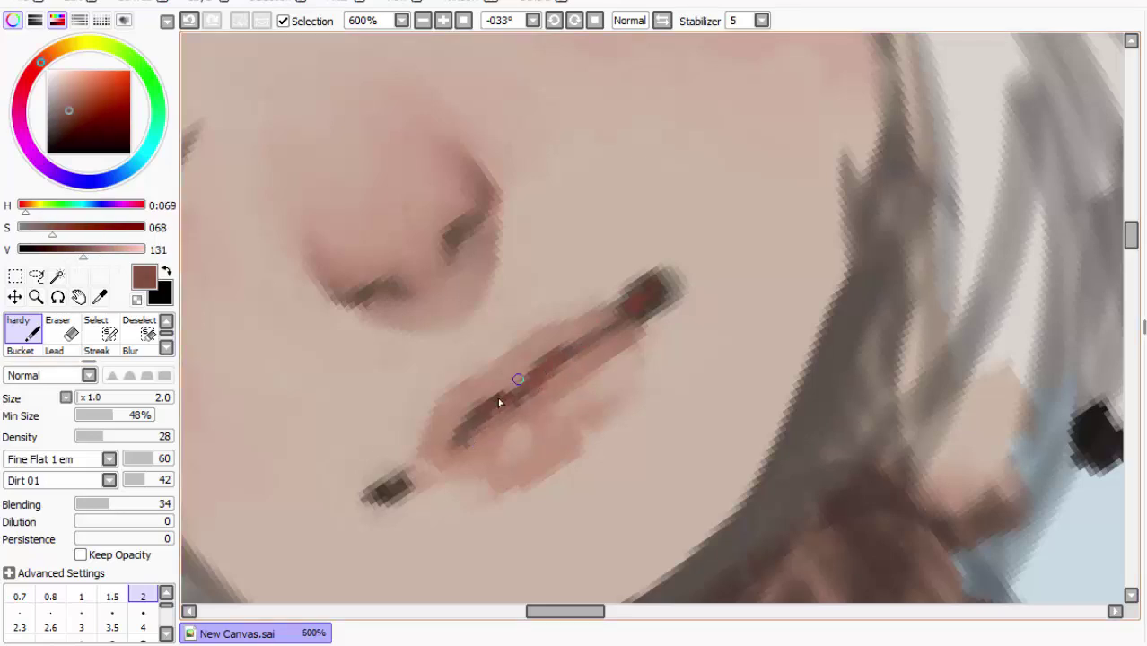
left_click(511, 385, "alt")
left_click_drag(524, 380, 558, 348)
Reshape and soften the dark corner of the mouth with sampled lip and skin tones
left_click(649, 303, "alt")
mouse_move(632, 313)
left_mouse_down()
mouse_move(637, 271)
mouse_move(673, 271)
mouse_move(677, 295)
mouse_move(638, 288)
mouse_move(617, 321)
mouse_move(637, 301)
mouse_move(627, 286)
mouse_move(613, 299)
mouse_move(660, 271)
mouse_move(637, 280)
mouse_move(648, 247)
mouse_move(546, 350)
mouse_move(637, 277)
left_mouse_up()
left_click(639, 262, "alt")
left_click(625, 311, "alt")
left_click(633, 306, "alt")
left_click(630, 276, "alt")
left_click(143, 619)
left_click(619, 269, "alt")
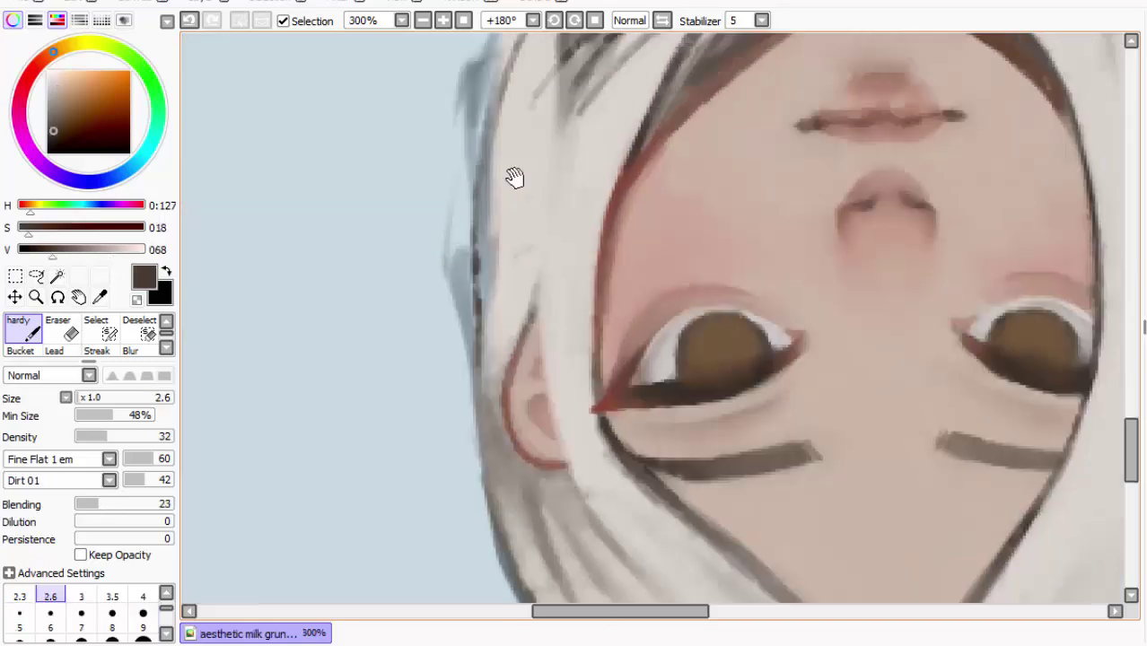
Brush gray sampled from the hair over the outer hair edge next to the ear at brush size 9
left_click(499, 460, "alt")
key("bracketright")
key("bracketright")
key("bracketright")
key("bracketright")
key("bracketright")
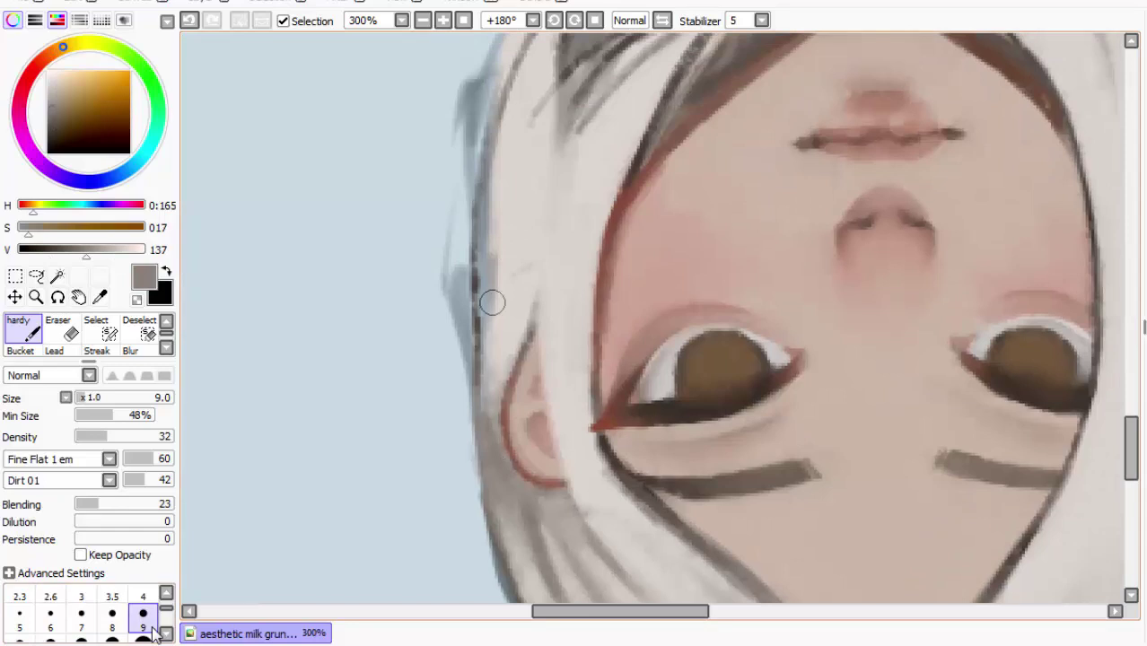
left_click_drag(513, 318, 495, 390)
mouse_move(518, 316)
left_mouse_down()
mouse_move(494, 372)
mouse_move(489, 435)
left_mouse_up()
left_click_drag(494, 369, 481, 312)
Blend lighter sampled hair tones over the outer strands near the ear, reducing the brush size to 6
left_click(516, 165, "alt")
mouse_move(510, 194)
left_mouse_down()
mouse_move(487, 264)
mouse_move(492, 255)
mouse_move(491, 353)
mouse_move(515, 331)
mouse_move(492, 385)
mouse_move(486, 243)
left_mouse_up()
left_click_drag(513, 308, 525, 265)
left_click_drag(499, 384, 501, 297)
left_click(51, 617)
left_click(508, 337, "alt")
left_click_drag(490, 406, 478, 301)
left_click(485, 334, "alt")
left_click(529, 312, "alt")
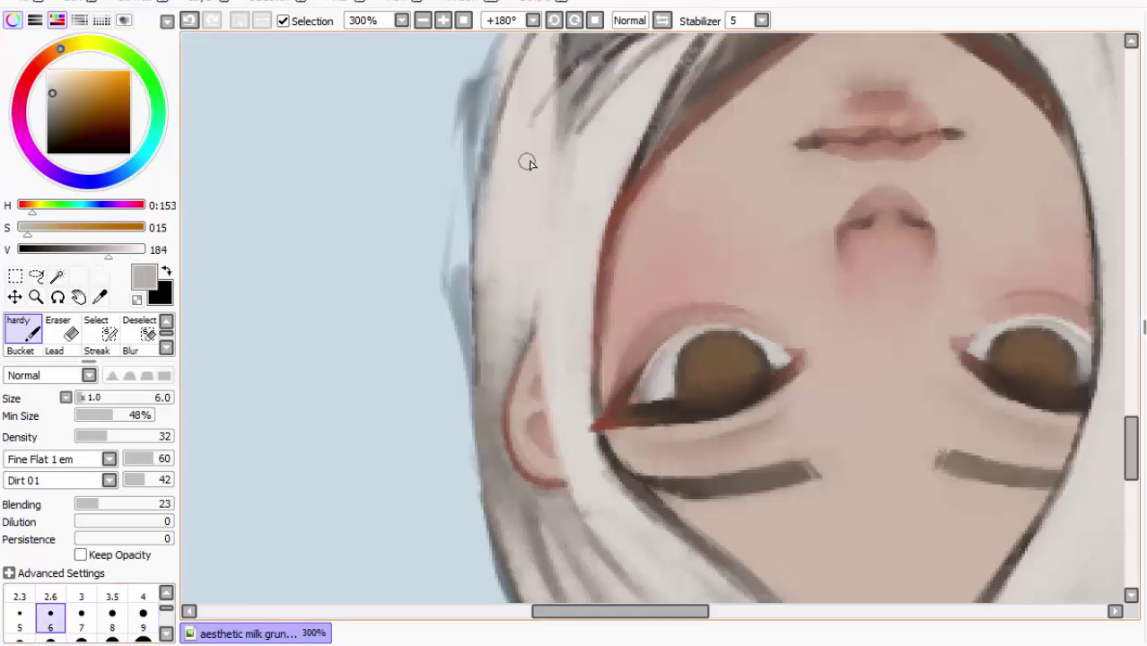
Shade the long hair strand between the ear and the hair tips in light grays sampled from the hair
left_click_drag(527, 157, 532, 105)
left_click(493, 361, "alt")
left_click_drag(551, 229, 444, 421)
left_click(400, 522, "alt")
left_click_drag(402, 485, 420, 350)
mouse_move(425, 425)
left_mouse_down()
mouse_move(409, 293)
mouse_move(419, 227)
left_mouse_up()
left_click_drag(399, 466, 398, 324)
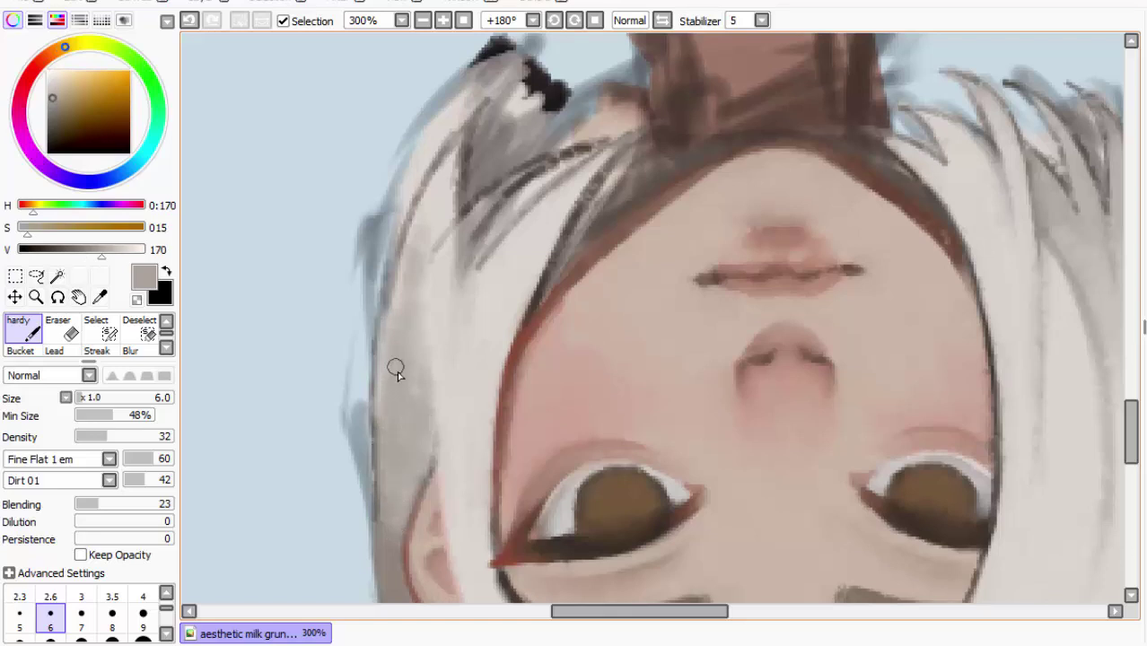
left_click(392, 341, "alt")
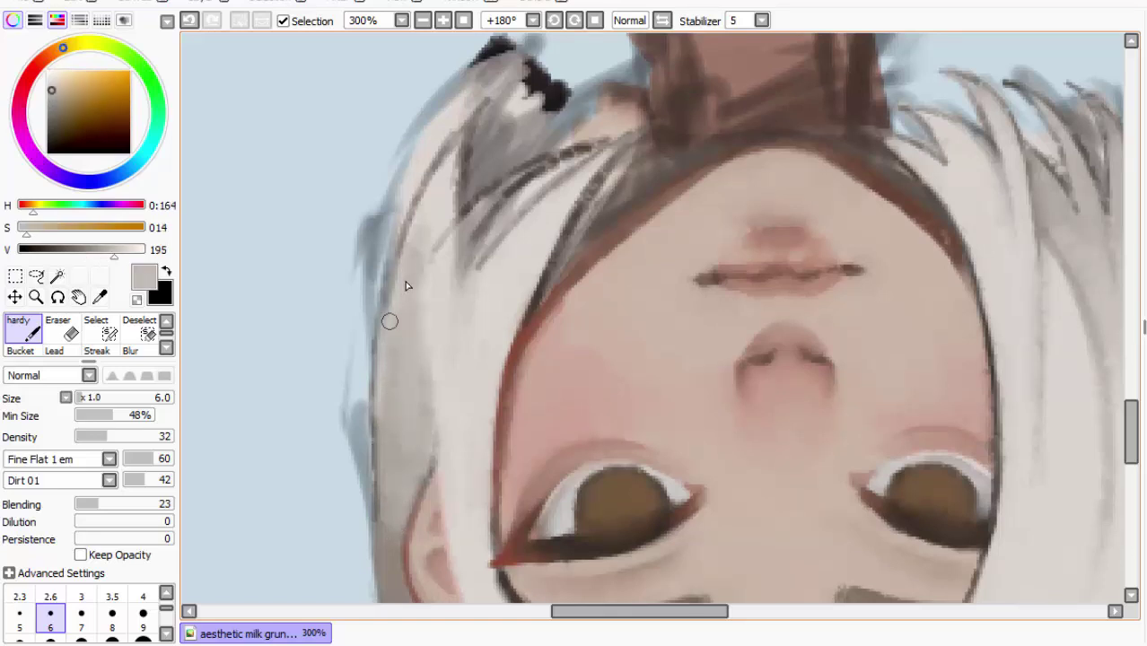
Paint a dark brown pupil in the iris beside the hair with a size 4 brush
left_click(137, 603)
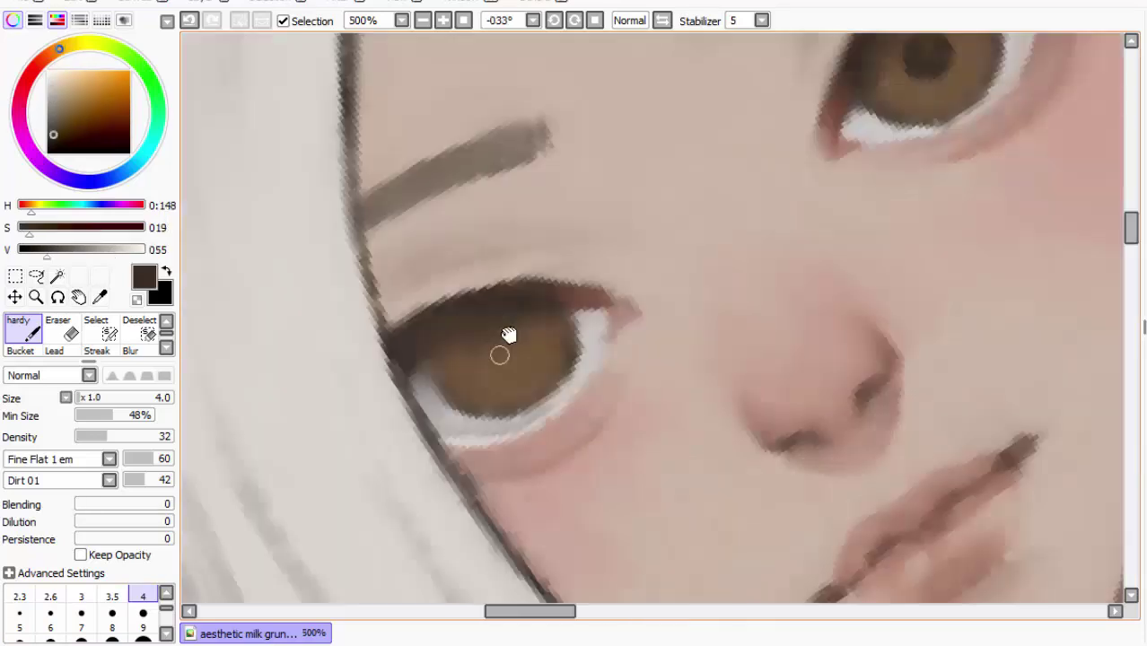
left_click_drag(509, 334, 513, 351)
key("ctrl+z")
left_click(424, 20)
left_click(424, 20)
left_click(423, 20)
left_click(422, 20)
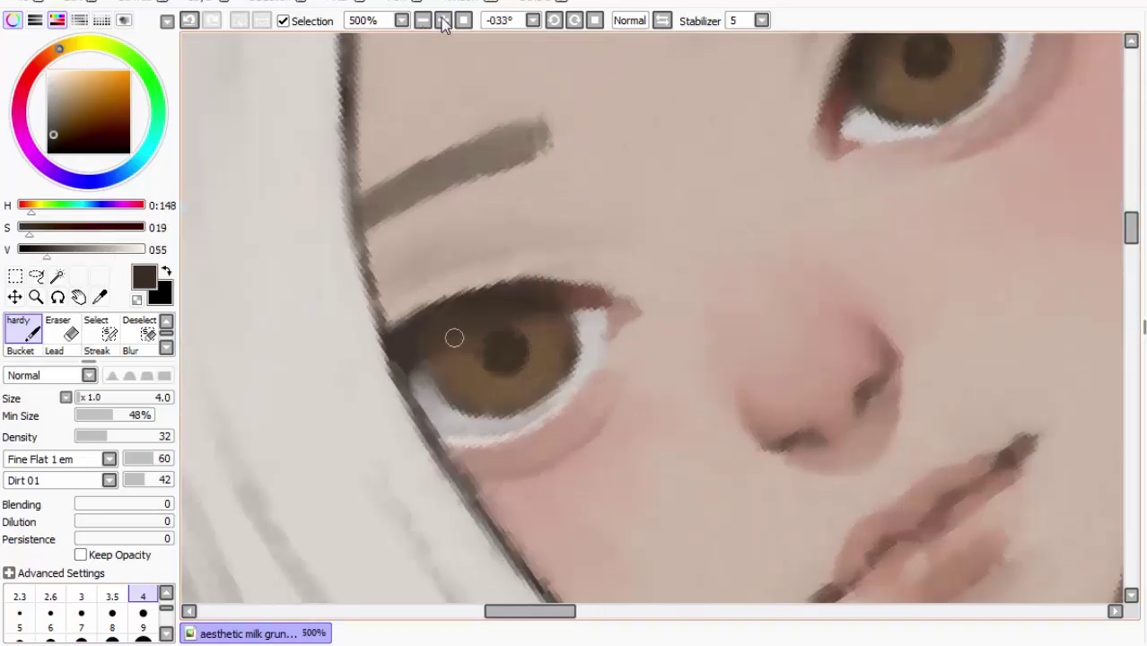
left_click(504, 345, "alt")
key("ctrl+z")
Set the brush density to 20 and blending to 15, and paint white highlights on both sides of the hair
left_click(96, 436)
left_click(87, 505)
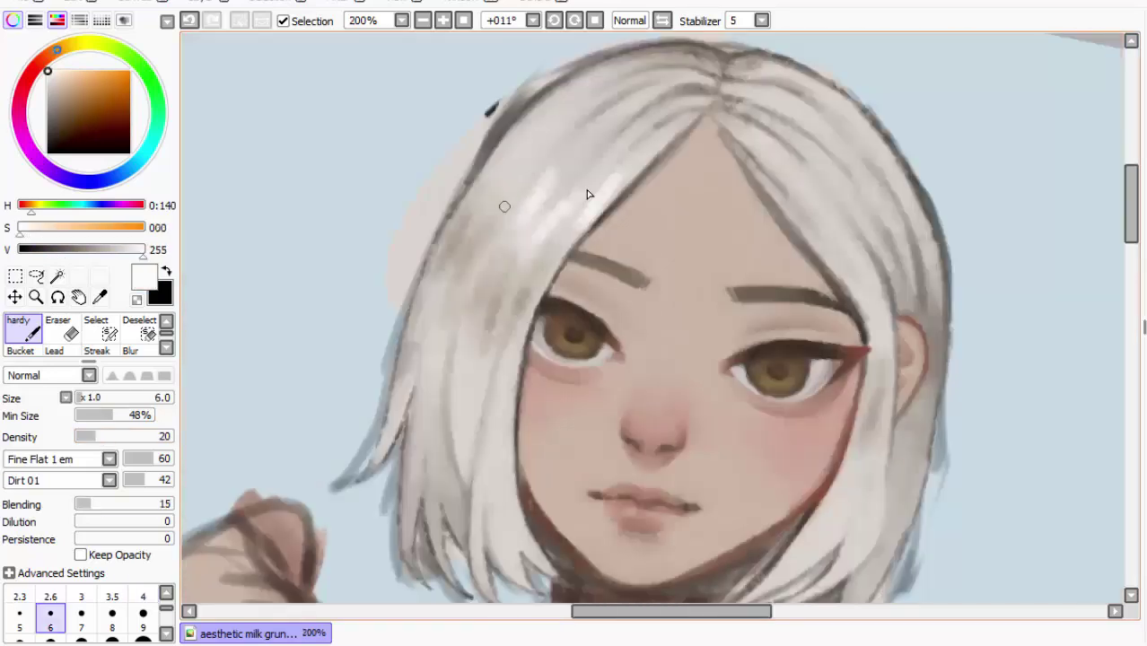
mouse_move(505, 207)
left_mouse_down()
mouse_move(517, 168)
mouse_move(477, 232)
mouse_move(493, 163)
left_mouse_up()
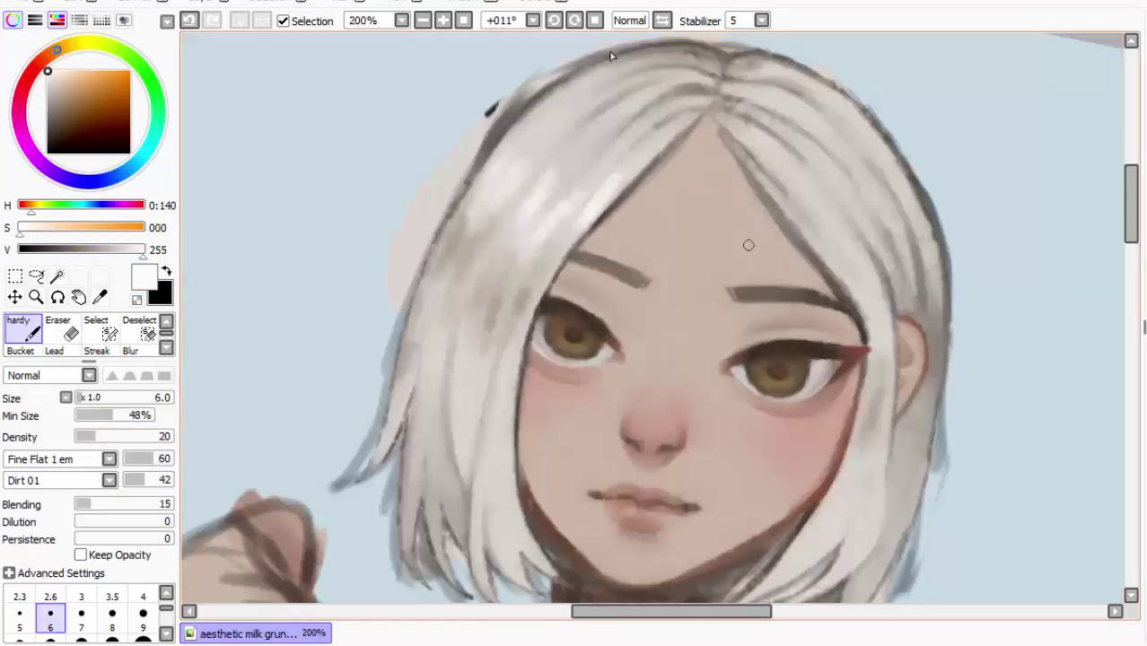
left_click_drag(878, 323, 882, 274)
key("ctrl+z")
left_click_drag(871, 330, 859, 256)
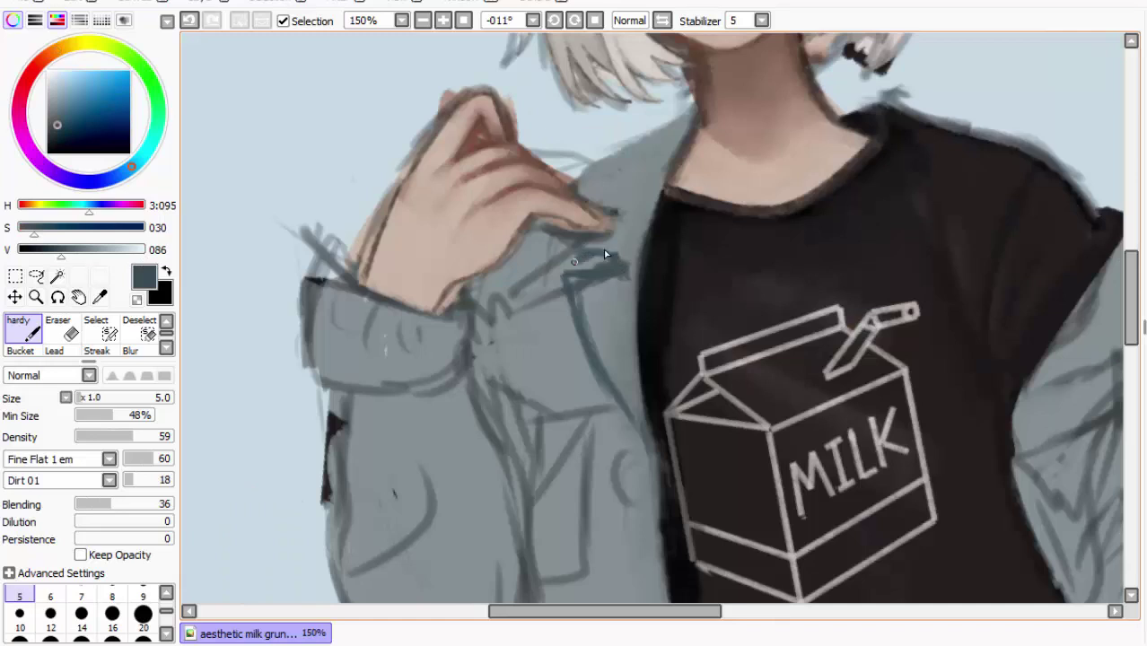
Line the denim jacket's collar and lapel in dark blue-gray with a size 5 brush, undoing unsatisfactory strokes
key("ctrl+z")
mouse_move(574, 261)
left_mouse_down()
mouse_move(626, 261)
mouse_move(591, 264)
left_mouse_up()
mouse_move(608, 206)
left_mouse_down()
mouse_move(660, 139)
mouse_move(698, 114)
mouse_move(669, 146)
left_mouse_up()
key("ctrl+z")
left_click_drag(653, 207, 691, 109)
key("ctrl+z")
mouse_move(644, 137)
left_mouse_down()
mouse_move(696, 108)
mouse_move(668, 89)
left_mouse_up()
key("ctrl+z")
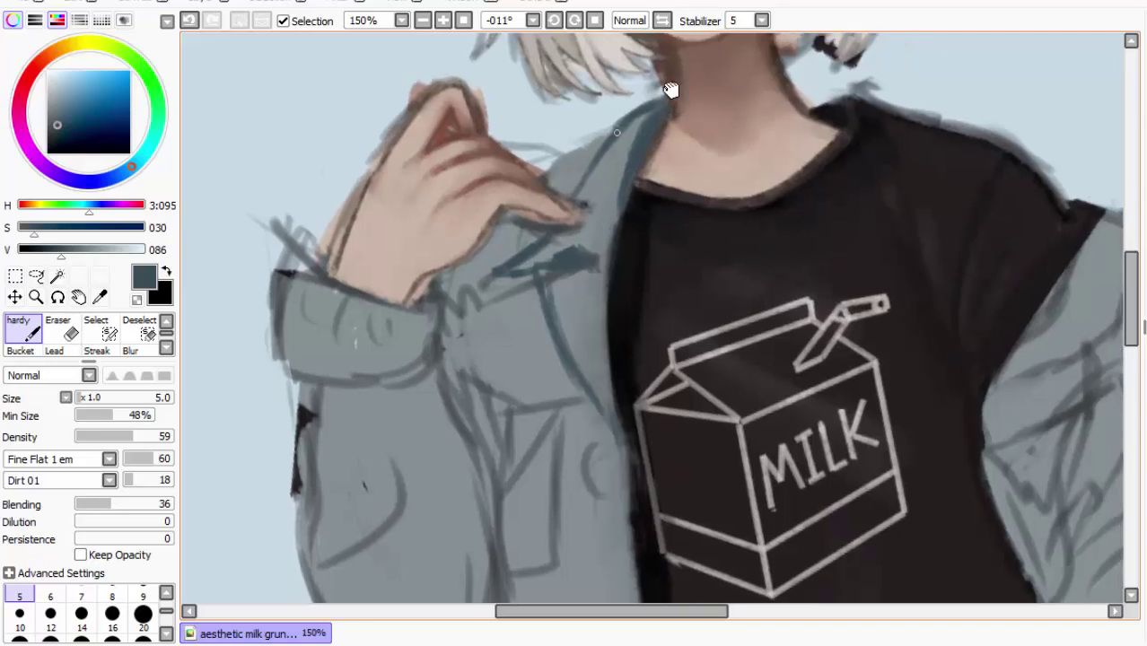
key("ctrl+z")
Draw the jacket's curved chest seam and the armhole seam in dark blue-gray
mouse_move(614, 436)
left_mouse_down()
mouse_move(511, 447)
mouse_move(616, 436)
left_mouse_up()
scroll(1134, 281, "down", 2)
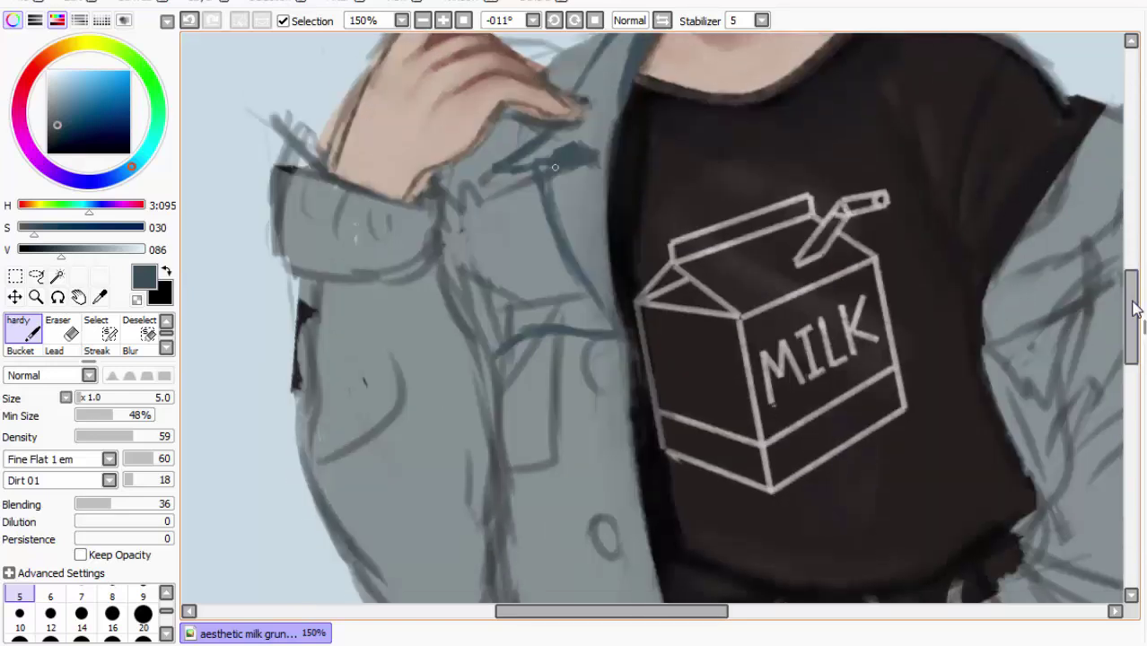
mouse_move(491, 341)
left_mouse_down()
mouse_move(496, 355)
mouse_move(485, 300)
left_mouse_up()
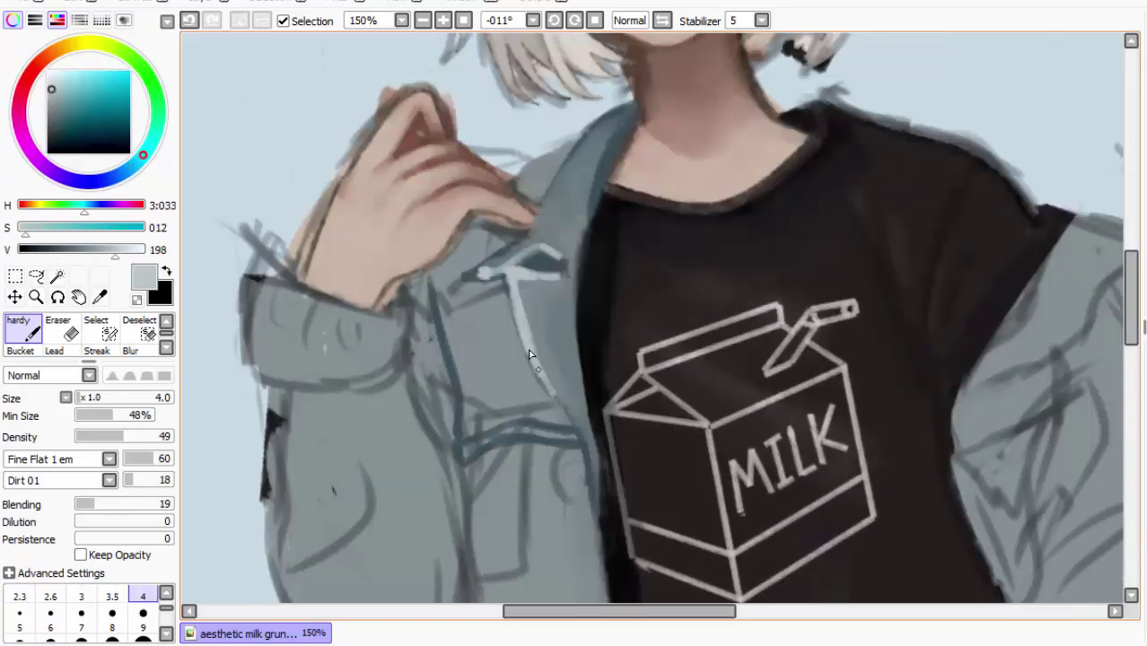
Trace a pale gray highlight down the jacket's front edge and clean up its inner side in dark blue-gray
mouse_move(531, 364)
left_mouse_down()
mouse_move(584, 441)
mouse_move(594, 496)
left_mouse_up()
right_click(540, 264)
key("ctrl+z")
left_click_drag(502, 282, 521, 347)
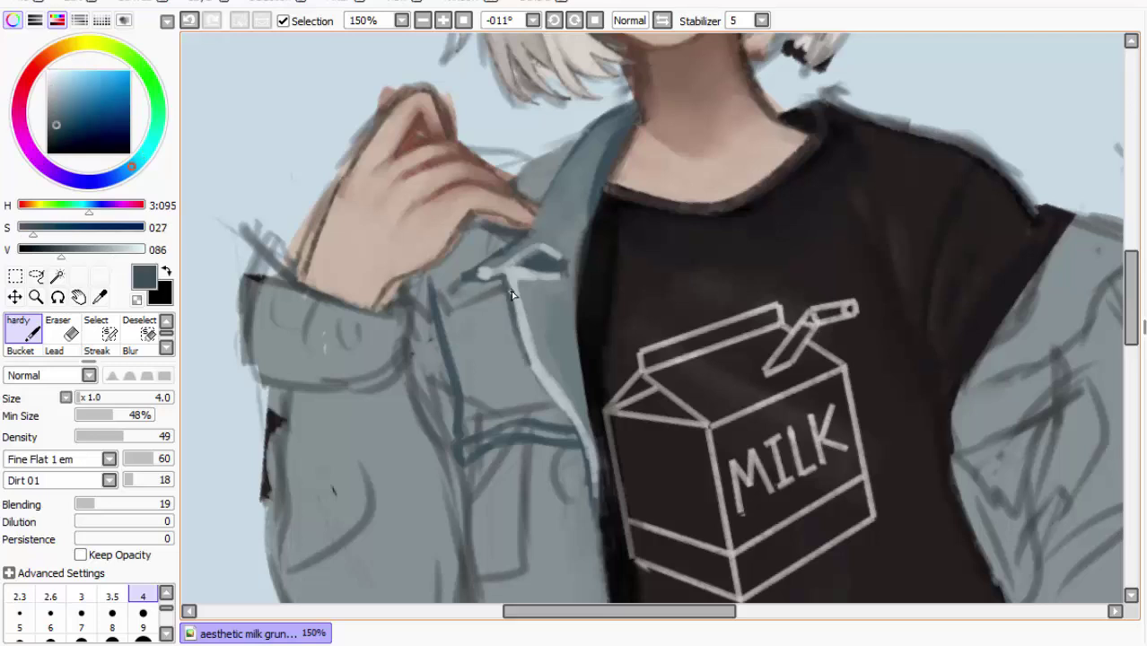
mouse_move(508, 286)
left_mouse_down()
mouse_move(500, 267)
mouse_move(524, 262)
mouse_move(515, 268)
left_mouse_up()
Sharpen the collar tip's pale edge with light and dark tones sampled from the jacket
right_click(486, 272)
right_click(536, 264)
right_click(482, 274)
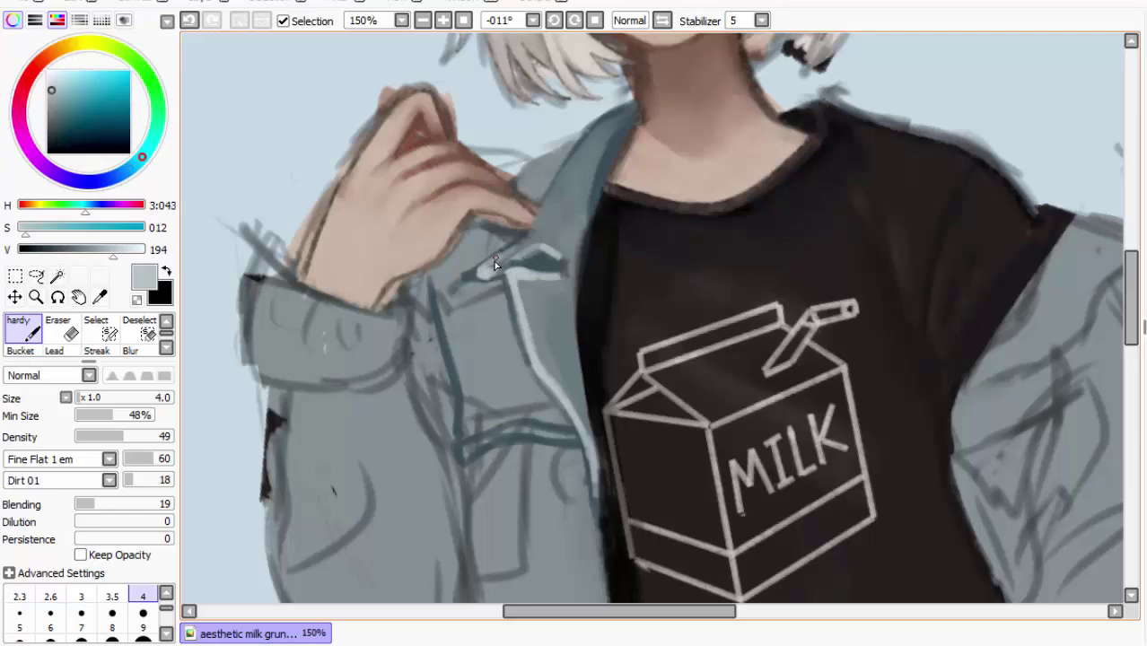
mouse_move(535, 213)
left_mouse_down()
mouse_move(568, 171)
mouse_move(661, 180)
left_mouse_up()
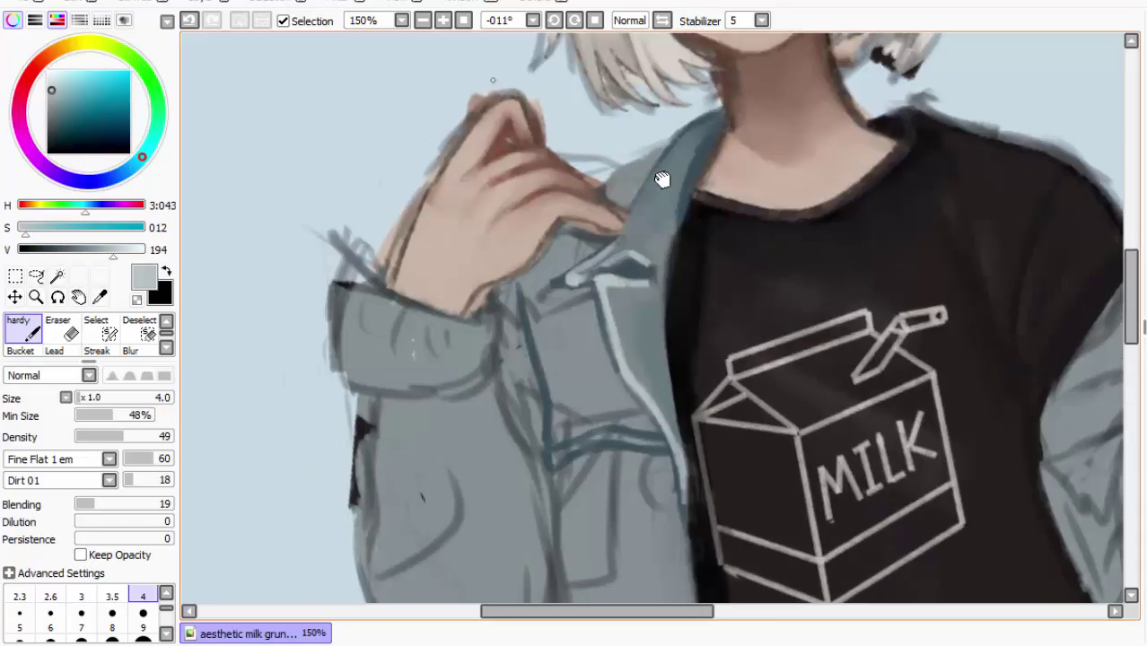
Shift the pale gray to a warmer hue and repaint the highlight along the jacket's front edge
left_click(442, 21)
left_click(442, 20)
left_click(156, 127)
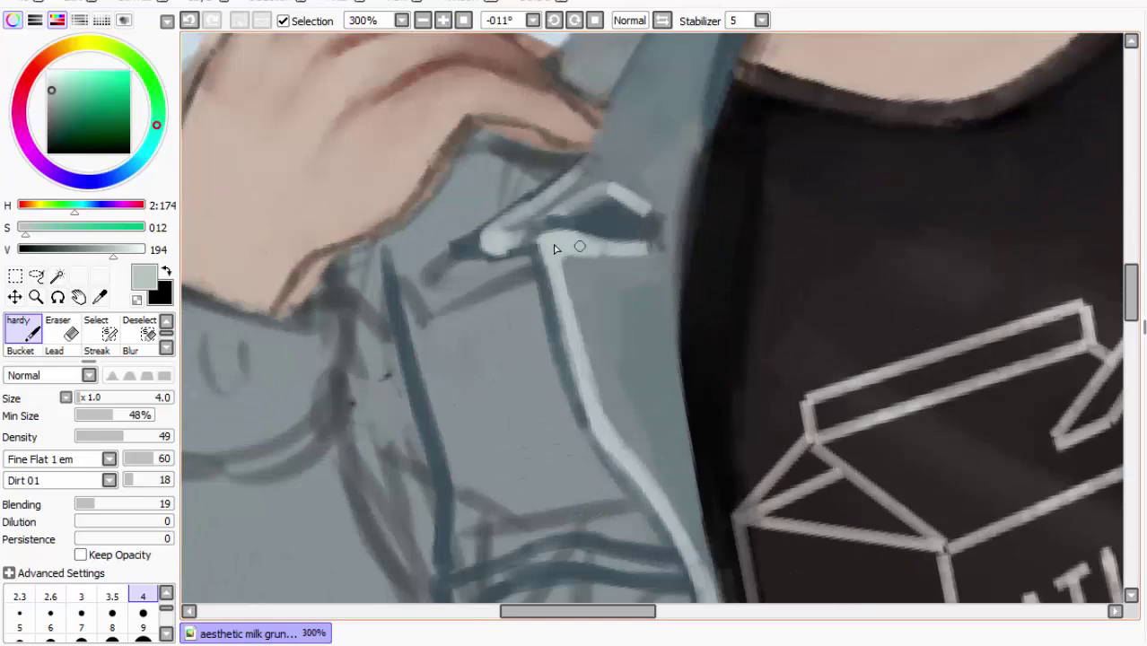
left_click(105, 46)
left_click_drag(548, 242, 574, 373)
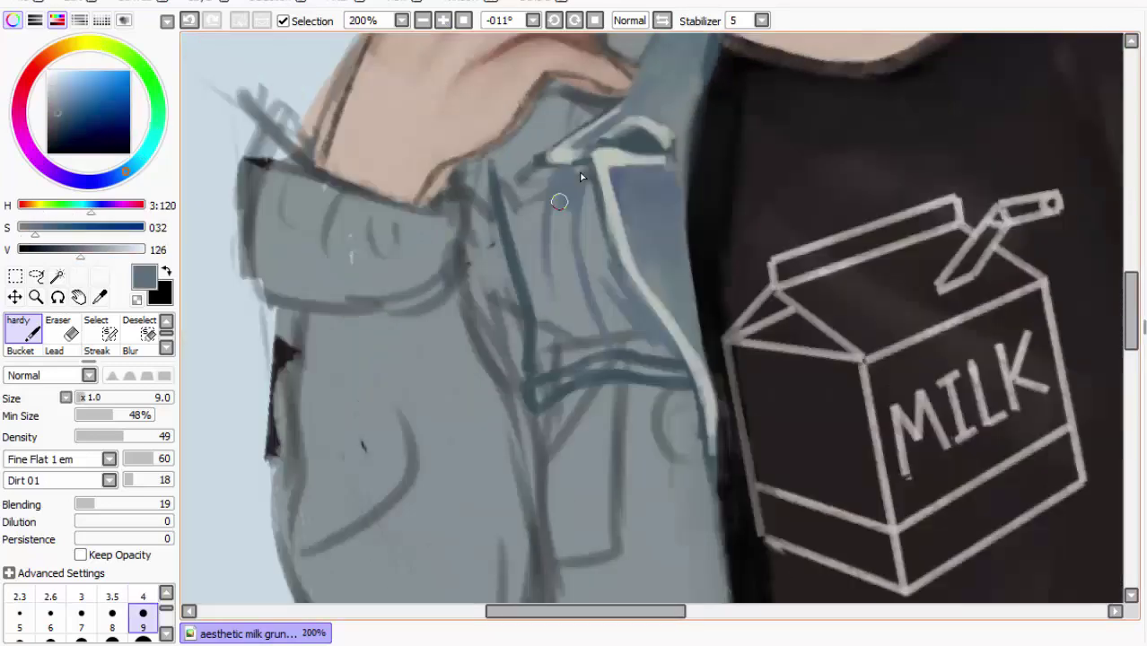
Shade the jacket's chest panel below the collar in muted blue with a size 9 brush
mouse_move(552, 214)
left_mouse_down()
mouse_move(561, 256)
mouse_move(547, 241)
mouse_move(563, 264)
mouse_move(568, 215)
mouse_move(529, 193)
mouse_move(540, 173)
mouse_move(519, 150)
mouse_move(531, 115)
mouse_move(555, 95)
mouse_move(604, 103)
mouse_move(564, 129)
mouse_move(586, 108)
mouse_move(535, 186)
left_mouse_up()
right_click(584, 340)
right_click(557, 173)
left_click(566, 229, "alt")
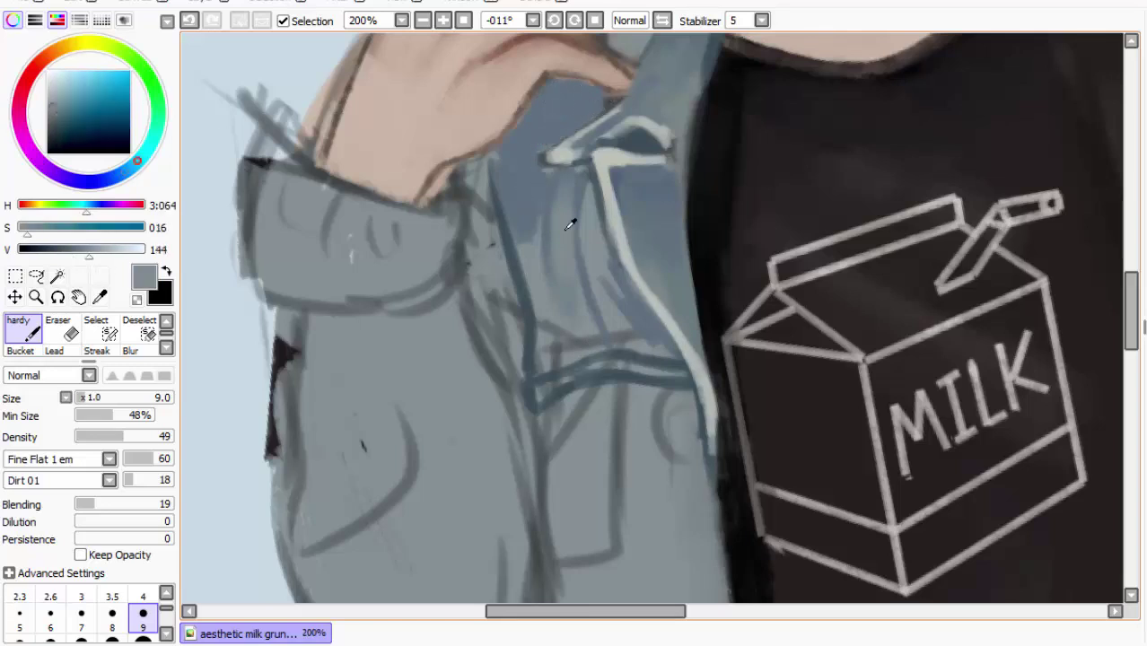
Shift the brush color to a muted green-gray and add thin fold strokes to the jacket's chest panel at size 4
left_click(153, 139)
left_click(30, 230)
left_click(140, 598)
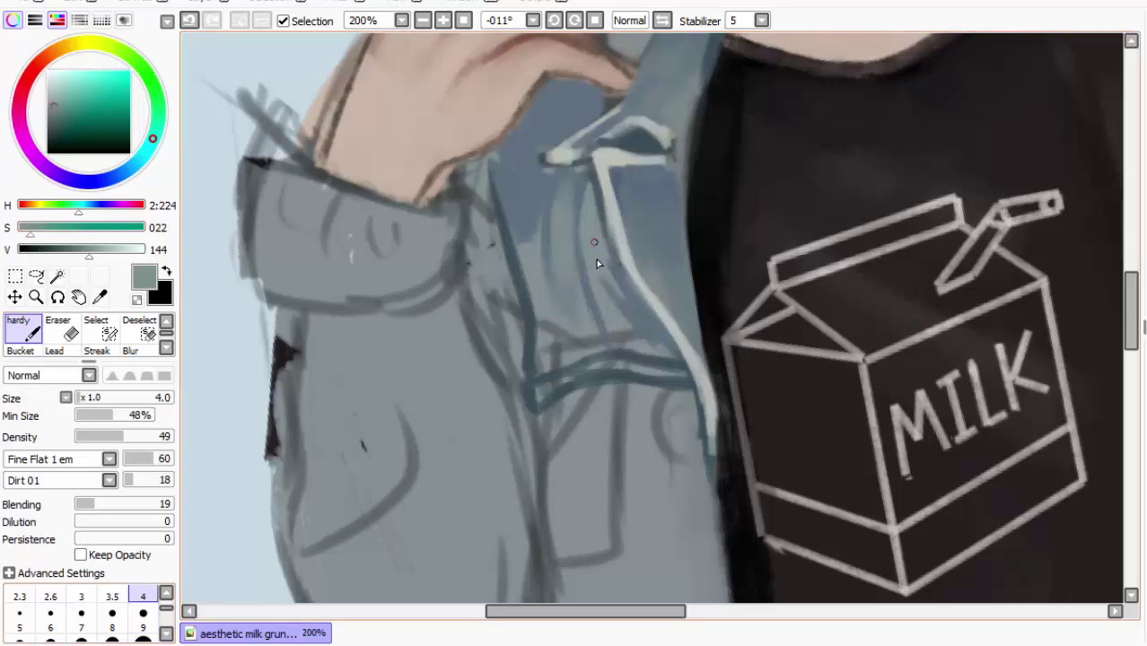
Blend the chest panel's folds at brush size 9 with blue-gray tones sampled from the surrounding denim
key("bracketright")
key("bracketright")
key("bracketright")
key("bracketright")
key("bracketright")
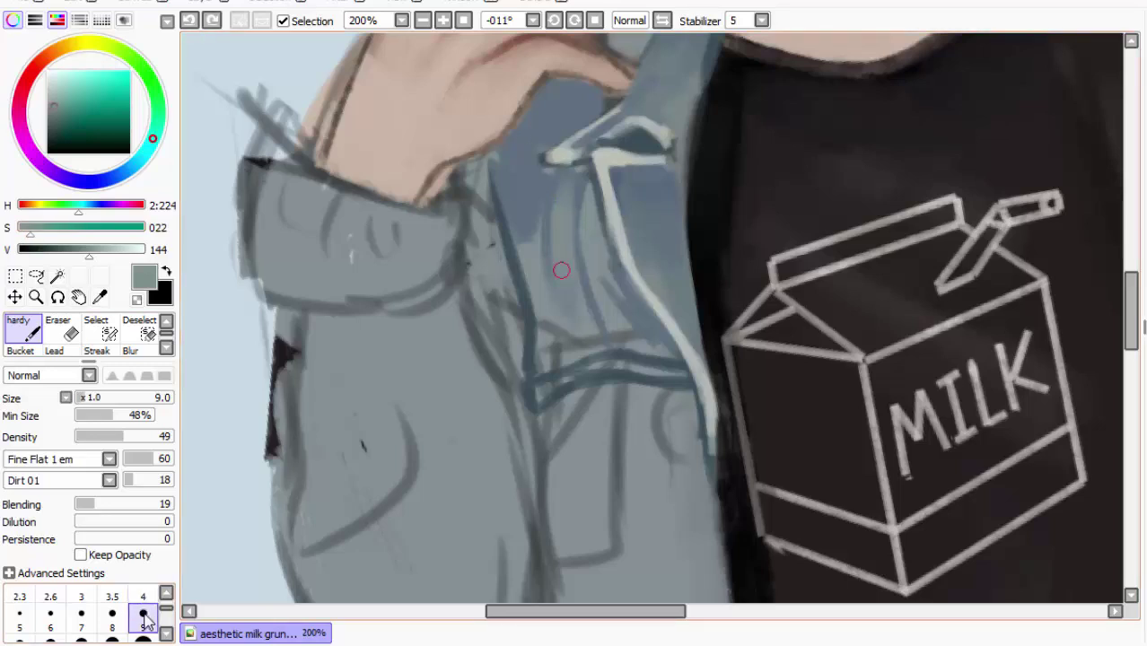
left_click(563, 240, "alt")
left_click(536, 226, "alt")
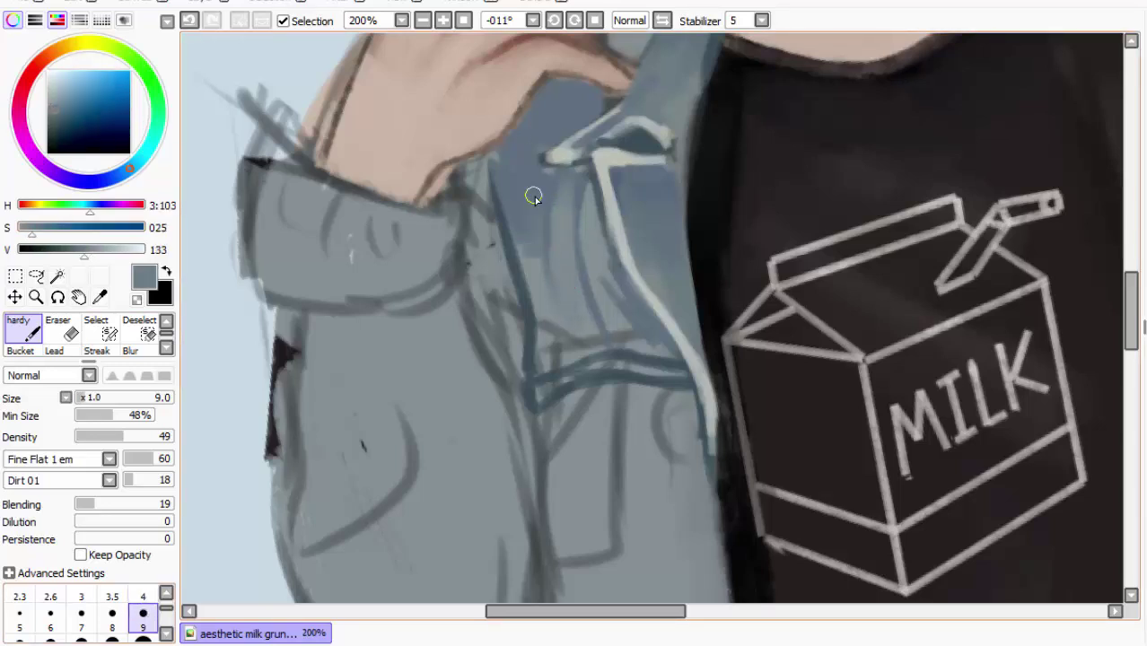
left_click(511, 201, "alt")
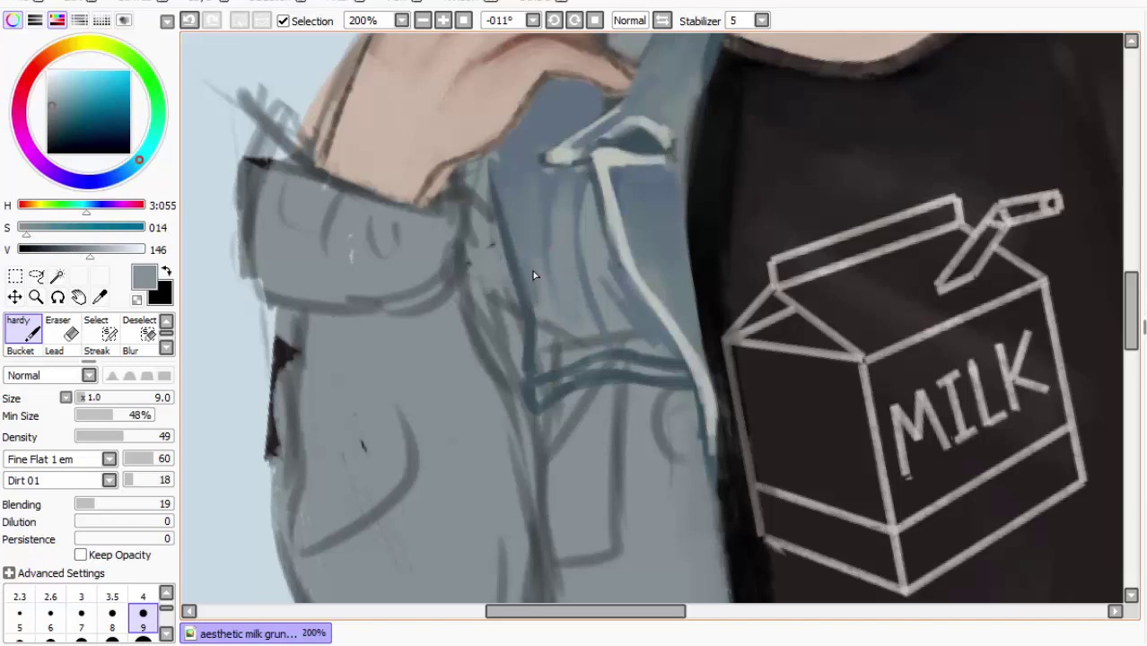
left_click(523, 265, "alt")
Refine the chest panel's fold lines with a size 4 brush
key("bracketleft")
key("bracketleft")
key("bracketleft")
key("bracketleft")
key("bracketleft")
mouse_move(597, 218)
left_mouse_down()
mouse_move(573, 185)
mouse_move(530, 167)
left_mouse_up()
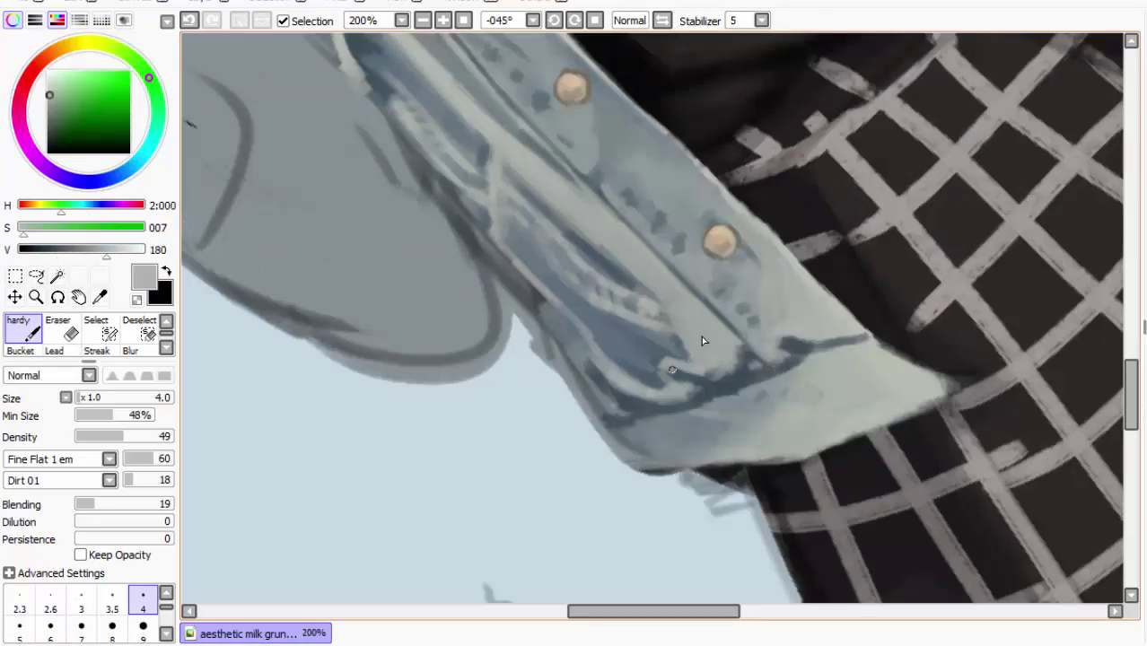
Clean up the jacket's outer side edge above the hem with dark blue-gray tones sampled nearby
left_click(615, 401, "alt")
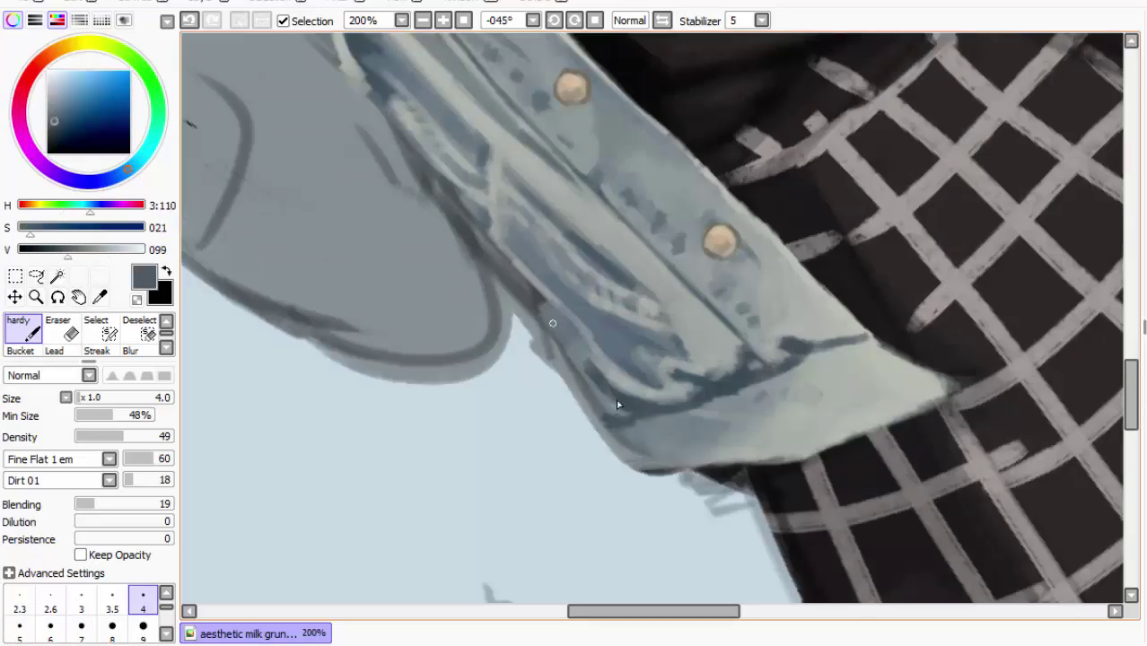
mouse_move(531, 290)
left_mouse_down()
mouse_move(628, 398)
mouse_move(571, 353)
left_mouse_up()
left_click(591, 386, "alt")
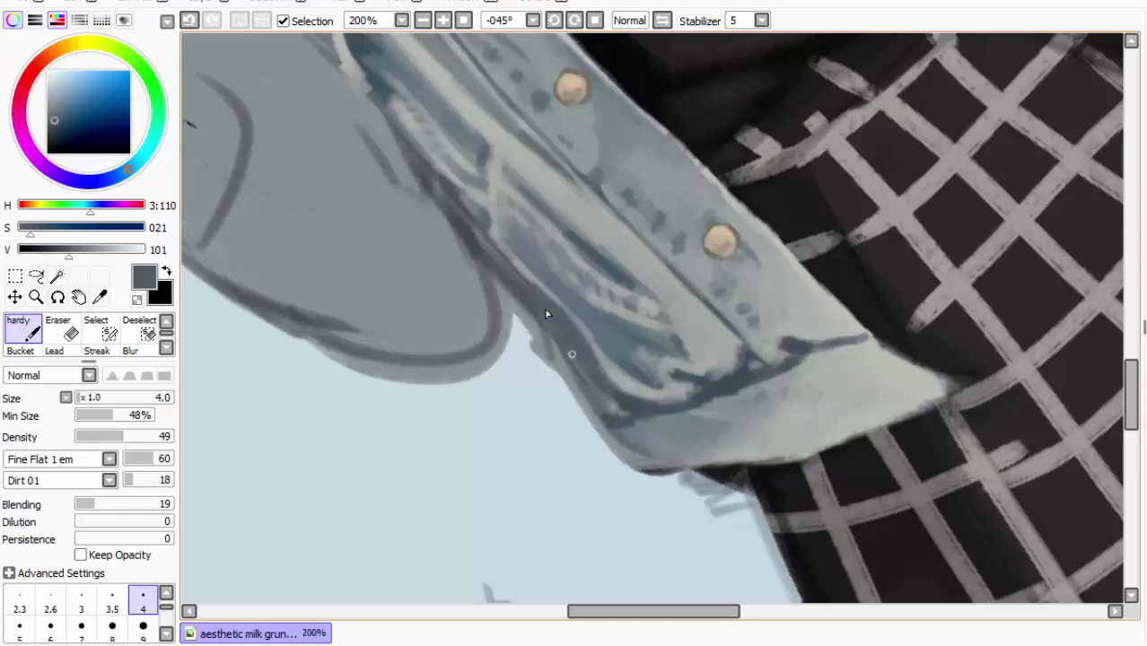
left_click(530, 276, "alt")
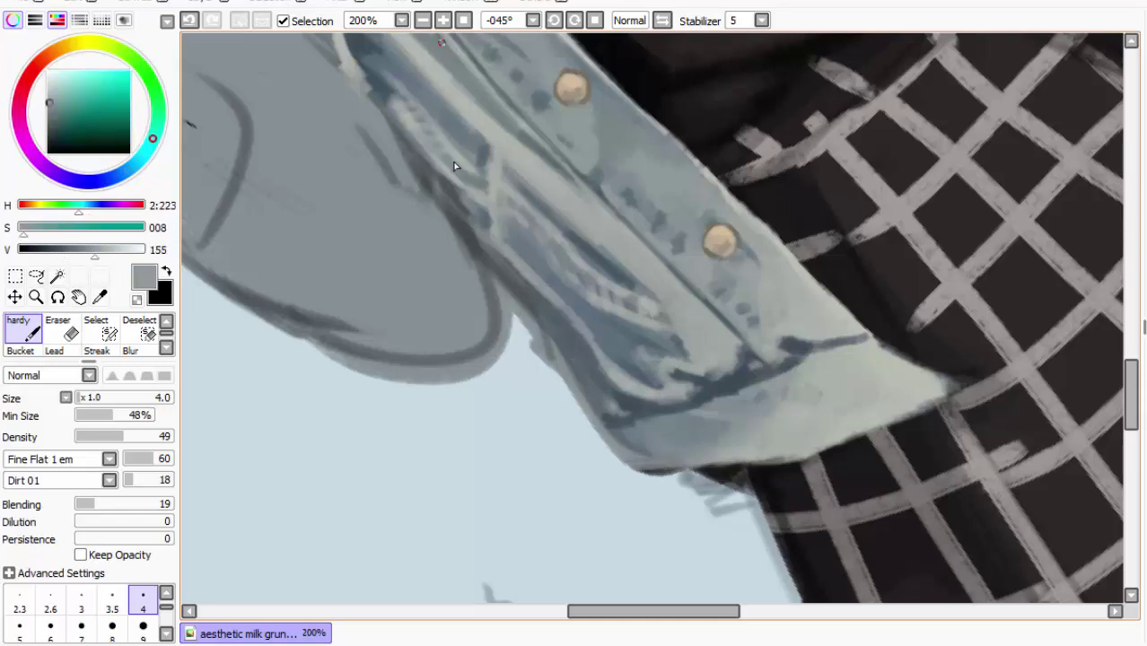
Blend muted blue-gray shading along the lower folds of the bent sleeve with a size 9 brush
left_click(422, 20)
left_click(422, 19)
left_click(422, 20)
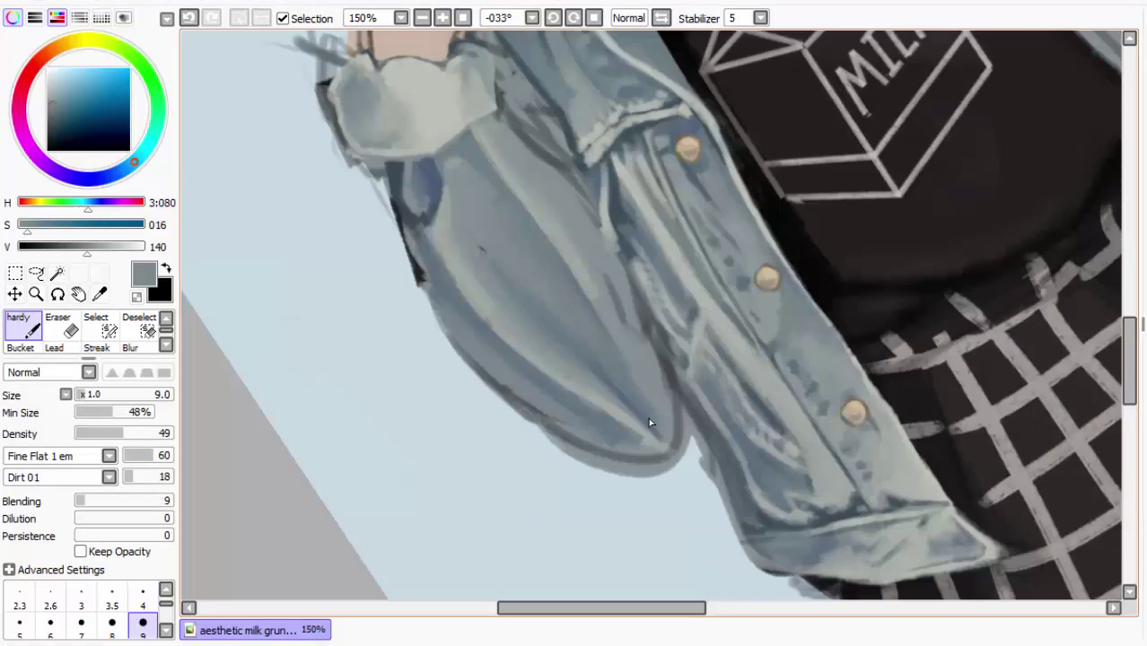
right_click(522, 401)
mouse_move(513, 387)
left_mouse_down()
mouse_move(585, 436)
mouse_move(652, 453)
left_mouse_up()
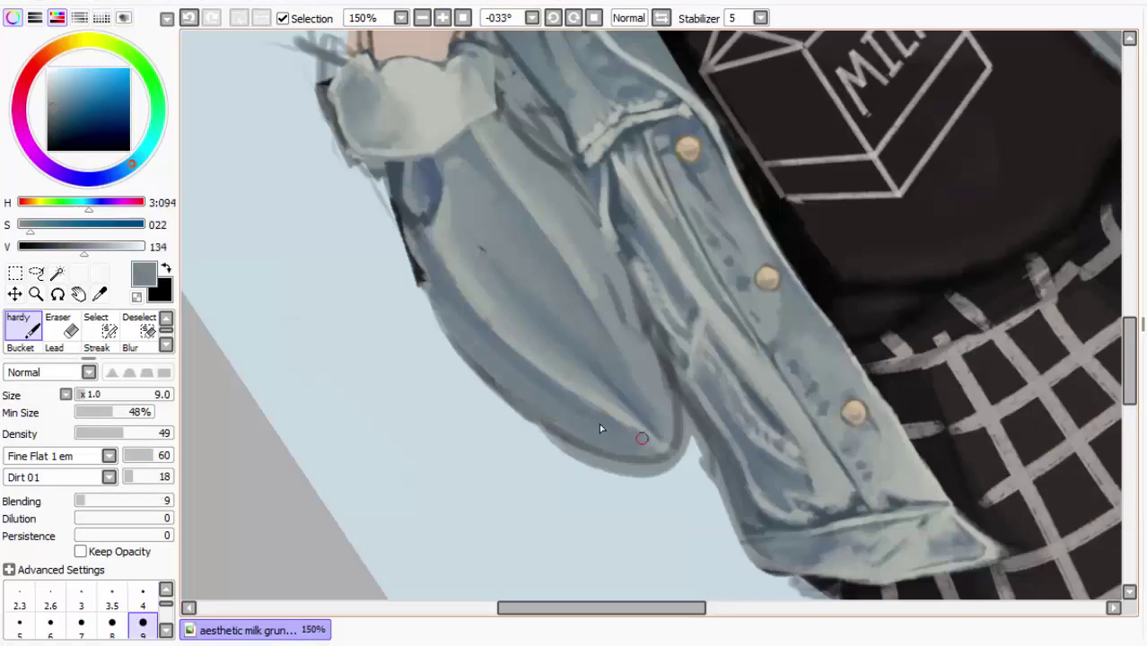
Examine the whole figure to judge the bent sleeve's shading
left_click(420, 19)
left_click(420, 18)
left_click(420, 19)
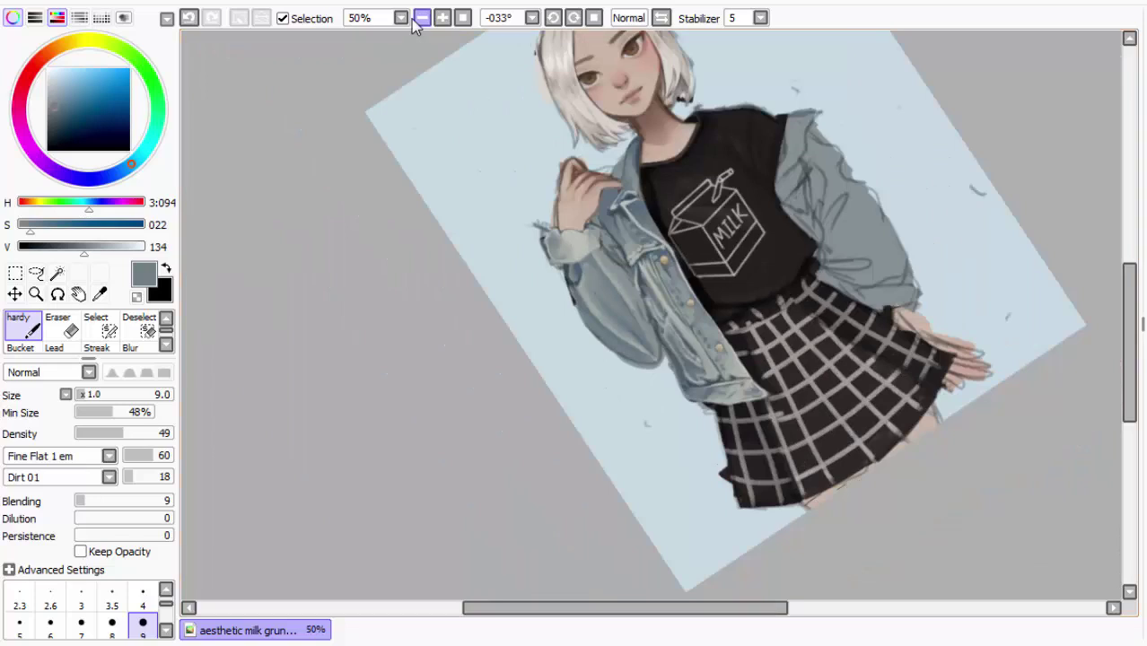
left_click(440, 20)
left_click(440, 19)
left_click(440, 20)
left_click(440, 20)
left_click_drag(510, 321, 559, 328)
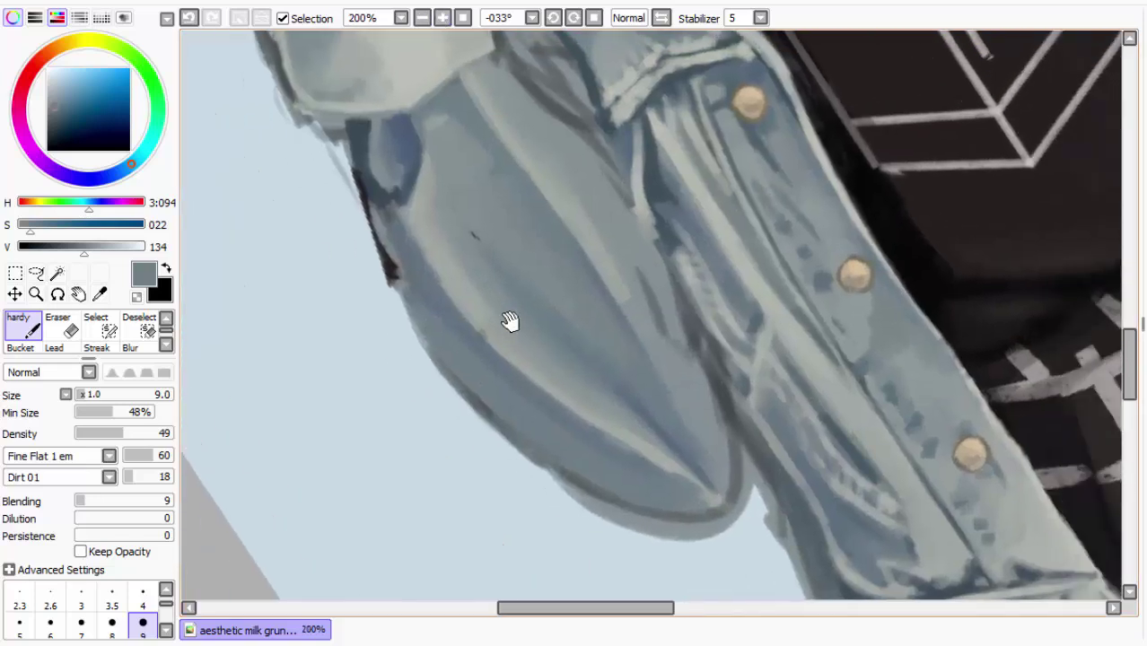
Try pale gray-green strokes along the bent sleeve's lower edge and central fold, and undo them
right_click(653, 443)
left_click_drag(689, 492, 568, 454)
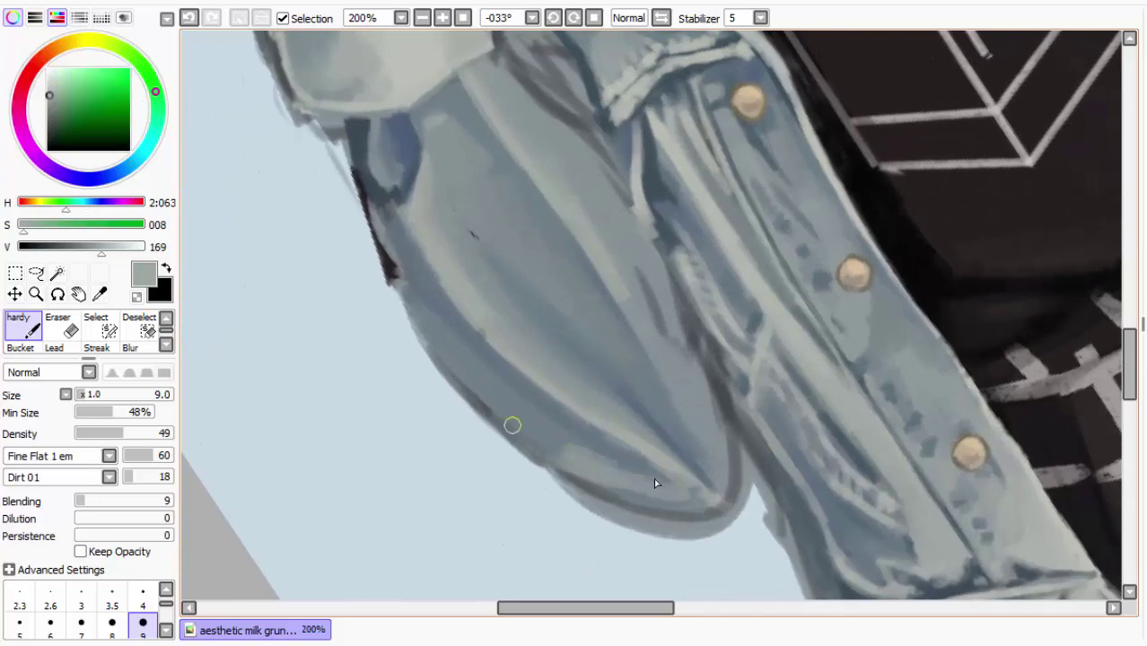
key("ctrl+z")
key("ctrl+z")
key("ctrl+z")
mouse_move(593, 250)
left_mouse_down()
mouse_move(634, 396)
mouse_move(666, 456)
left_mouse_up()
key("ctrl+z")
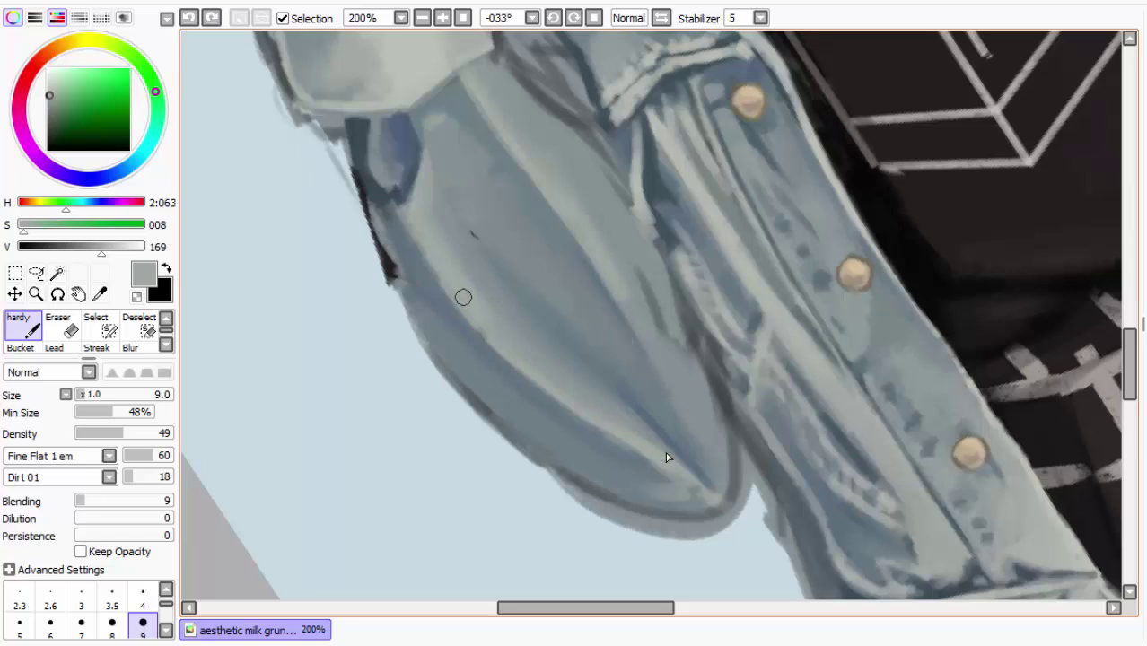
Paint a second pale fold across the outer side of the bent sleeve and define it with sampled blue-gray
left_click_drag(556, 345, 456, 265)
left_click(474, 323, "alt")
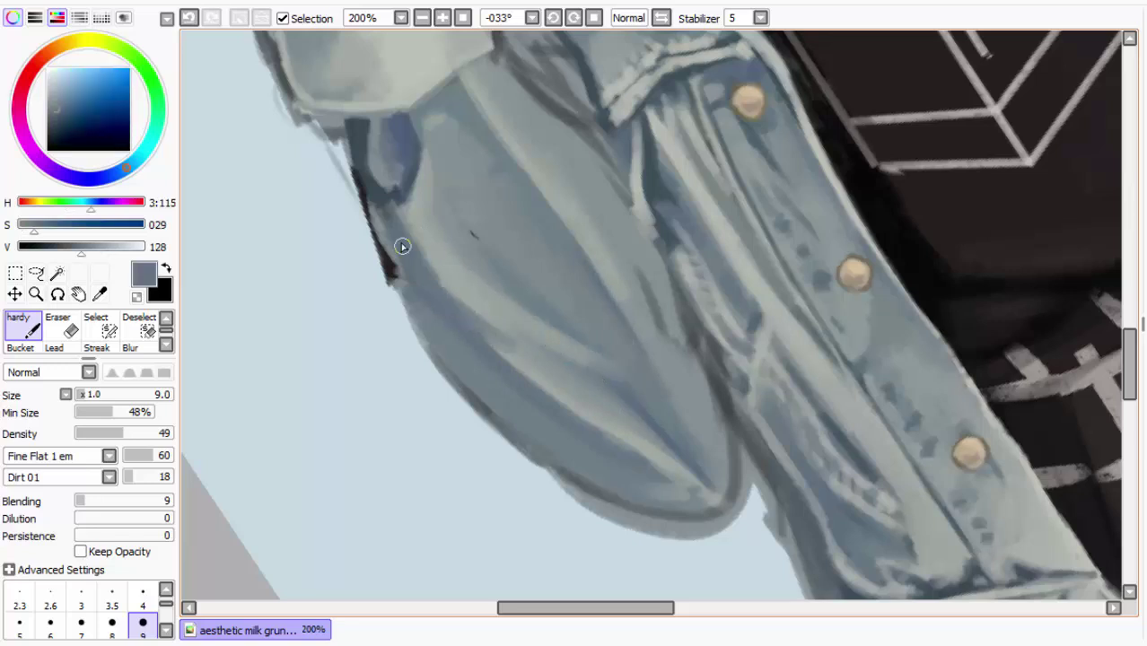
mouse_move(476, 322)
left_mouse_down()
mouse_move(575, 372)
mouse_move(464, 329)
left_mouse_up()
left_click(526, 363, "alt")
left_click_drag(512, 360, 451, 321)
Brush sampled pale gray-green down the bent sleeve's central fold from the cuff toward the elbow
mouse_move(515, 150)
left_mouse_down()
mouse_move(471, 238)
mouse_move(504, 193)
left_mouse_up()
left_click(511, 191, "alt")
left_click_drag(480, 149, 548, 224)
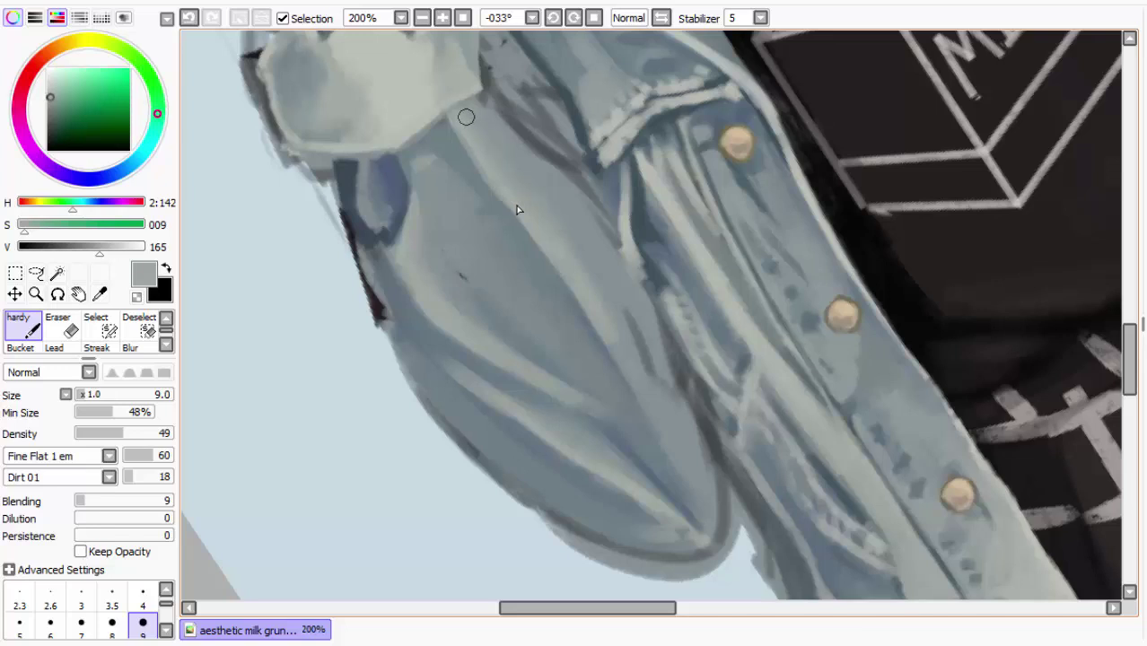
left_click_drag(499, 144, 642, 348)
left_click_drag(530, 174, 618, 268)
mouse_move(587, 230)
left_mouse_down()
mouse_move(668, 341)
mouse_move(703, 413)
left_mouse_up()
left_click_drag(656, 334, 702, 443)
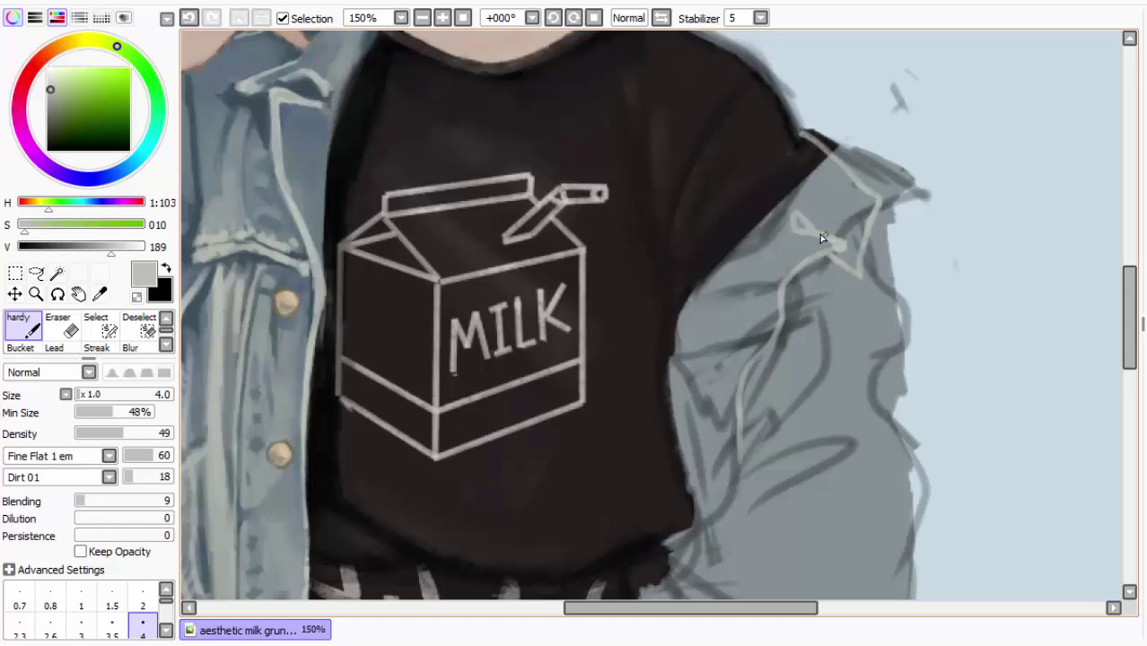
Trace the opposite jacket front's pale edge at size 4 and shade below its collar in sampled dark blue
mouse_move(819, 235)
left_mouse_down()
mouse_move(779, 292)
mouse_move(787, 285)
mouse_move(763, 344)
mouse_move(773, 340)
mouse_move(776, 330)
mouse_move(747, 369)
mouse_move(731, 468)
left_mouse_up()
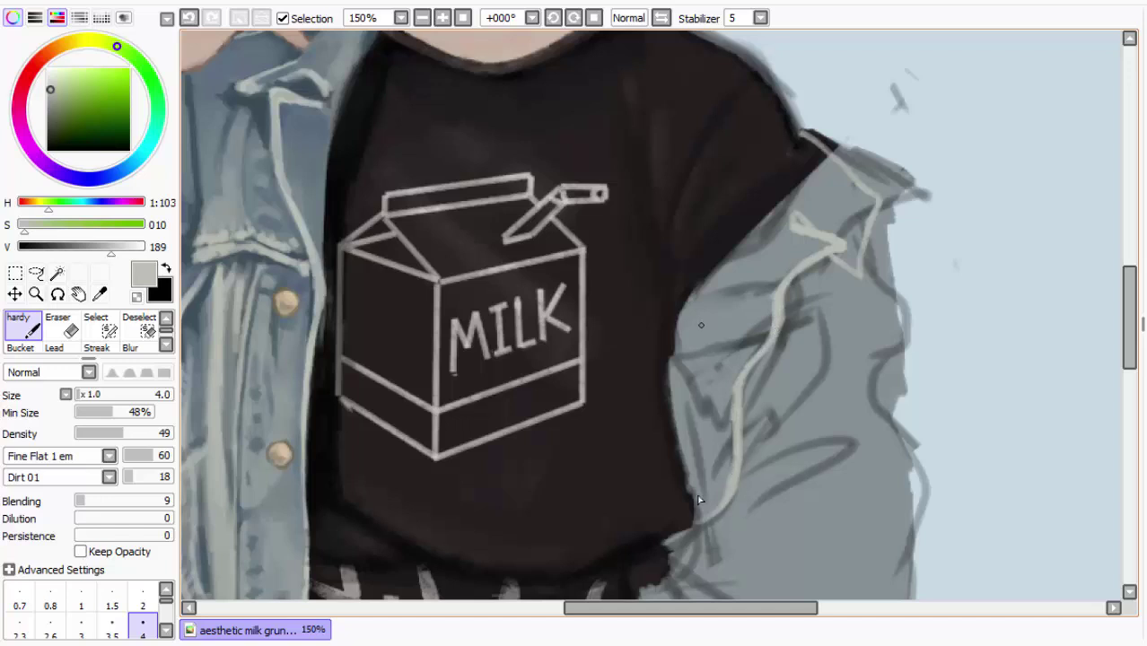
left_click(285, 109, "alt")
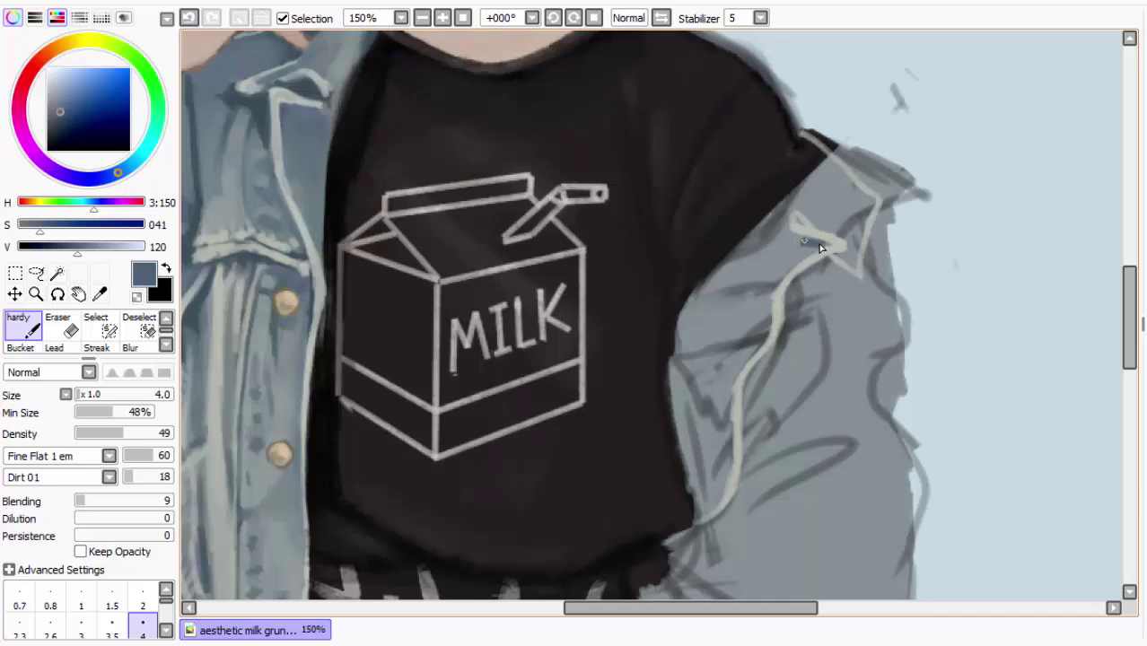
left_click(291, 115, "alt")
mouse_move(807, 250)
left_mouse_down()
mouse_move(770, 287)
mouse_move(743, 344)
left_mouse_up()
Block in blue-gray shading on the jacket panel beside the shirt with a larger brush
scroll(90, 614, "down", 1)
left_click(141, 622)
left_click(321, 216, "alt")
mouse_move(685, 346)
left_mouse_down()
mouse_move(694, 318)
mouse_move(686, 342)
mouse_move(706, 361)
mouse_move(711, 448)
left_mouse_up()
left_click_drag(716, 368, 740, 323)
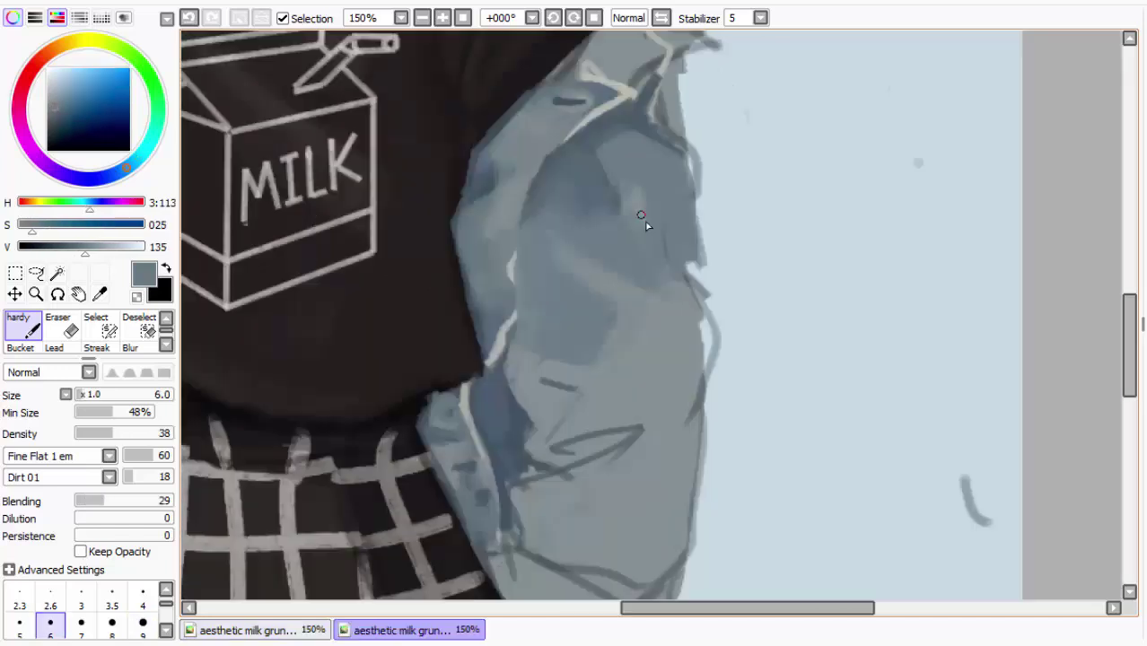
Paint a lighter blue-gray fold on the upper part of the hanging sleeve at size 6
left_click(648, 213, "alt")
left_click(635, 201, "alt")
left_click_drag(601, 147, 646, 215)
Examine the whole figure to compare the shading of both denim sleeves
left_click(423, 20)
left_click(423, 20)
left_click(422, 20)
left_click(422, 20)
left_click(423, 19)
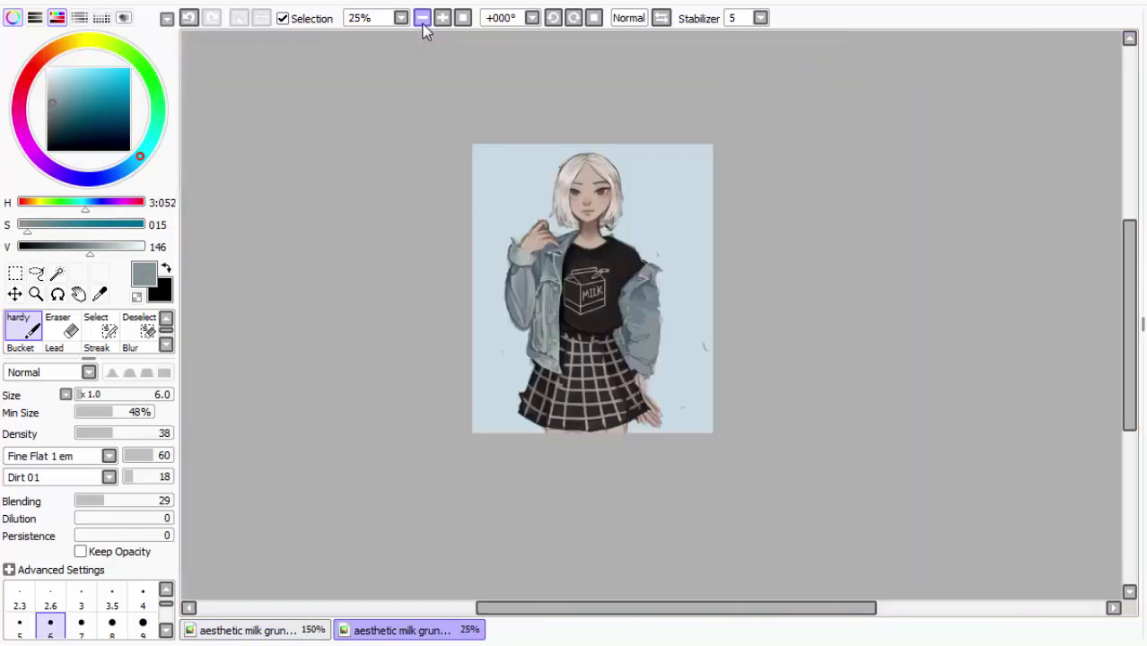
left_click(443, 18)
left_click(443, 18)
left_click(442, 18)
left_click(442, 18)
left_click(443, 18)
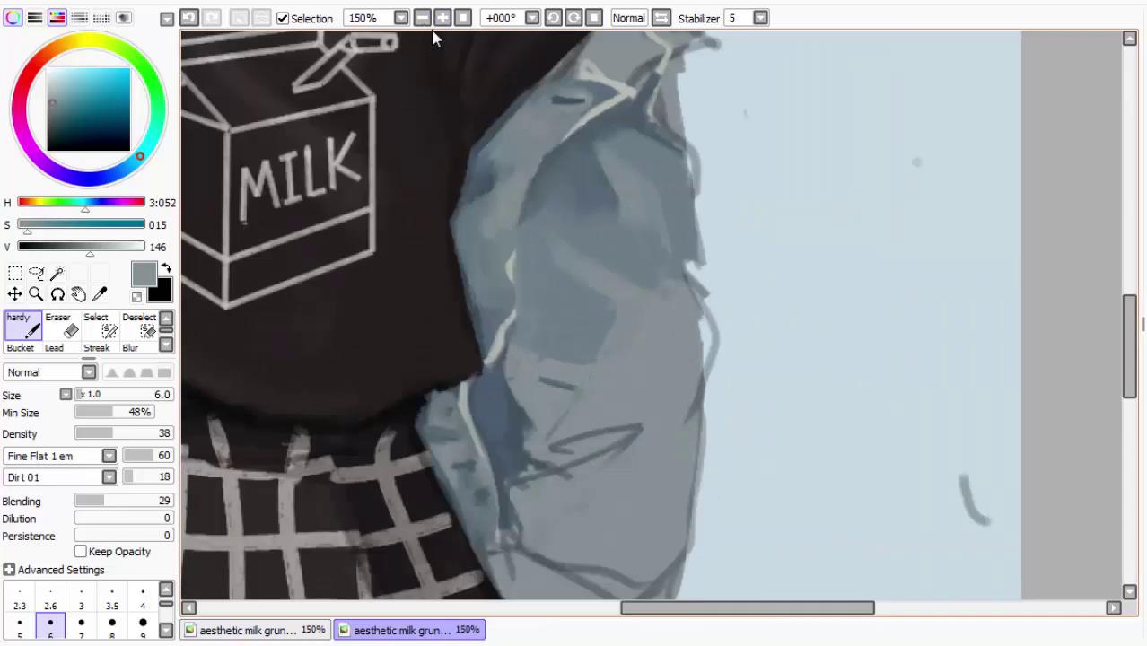
Deepen the hanging sleeve's upper shading and darken its outer contour in blue-gray
left_click(550, 335, "alt")
left_click_drag(550, 336, 527, 183)
mouse_move(653, 102)
left_mouse_down()
mouse_move(645, 158)
mouse_move(672, 341)
left_mouse_up()
mouse_move(677, 159)
left_mouse_down()
mouse_move(652, 316)
mouse_move(678, 187)
left_mouse_up()
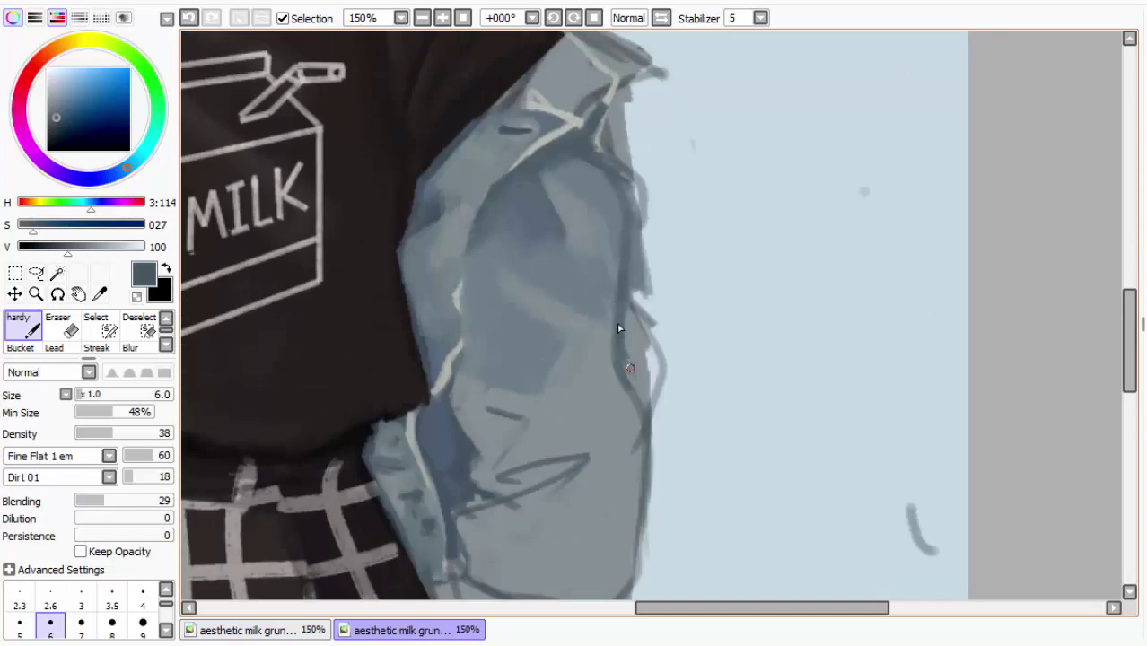
Blend the light folds on the hanging sleeve's upper half using blue-gray tones sampled from it
left_click(584, 246, "alt")
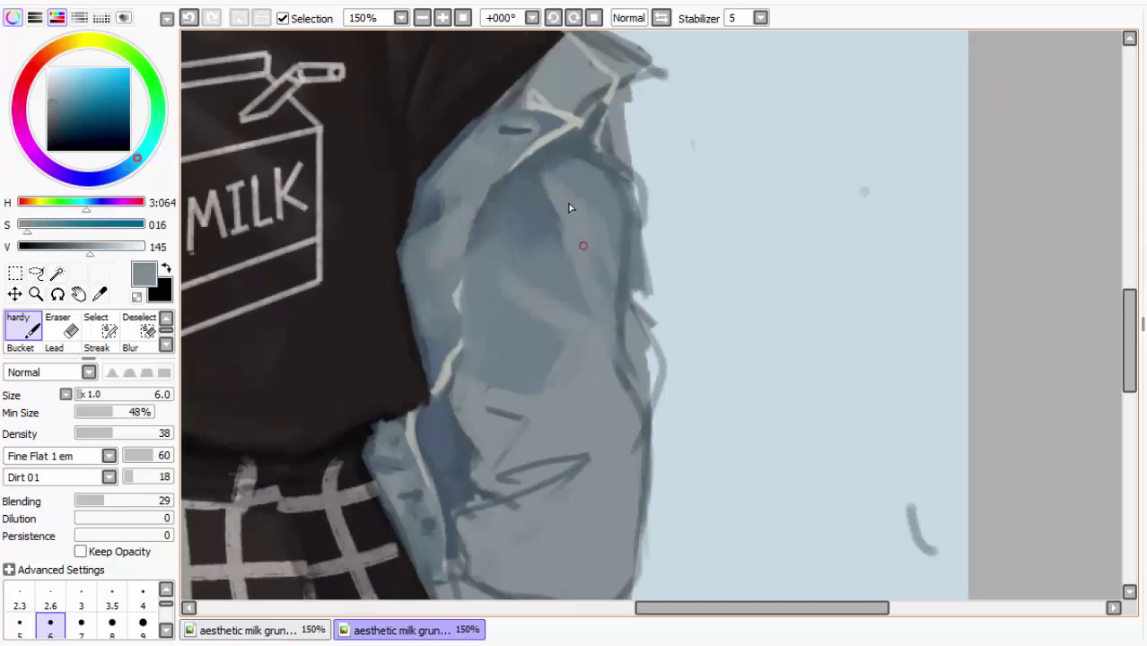
left_click(571, 169, "alt")
left_click(561, 187, "alt")
left_click(621, 240, "alt")
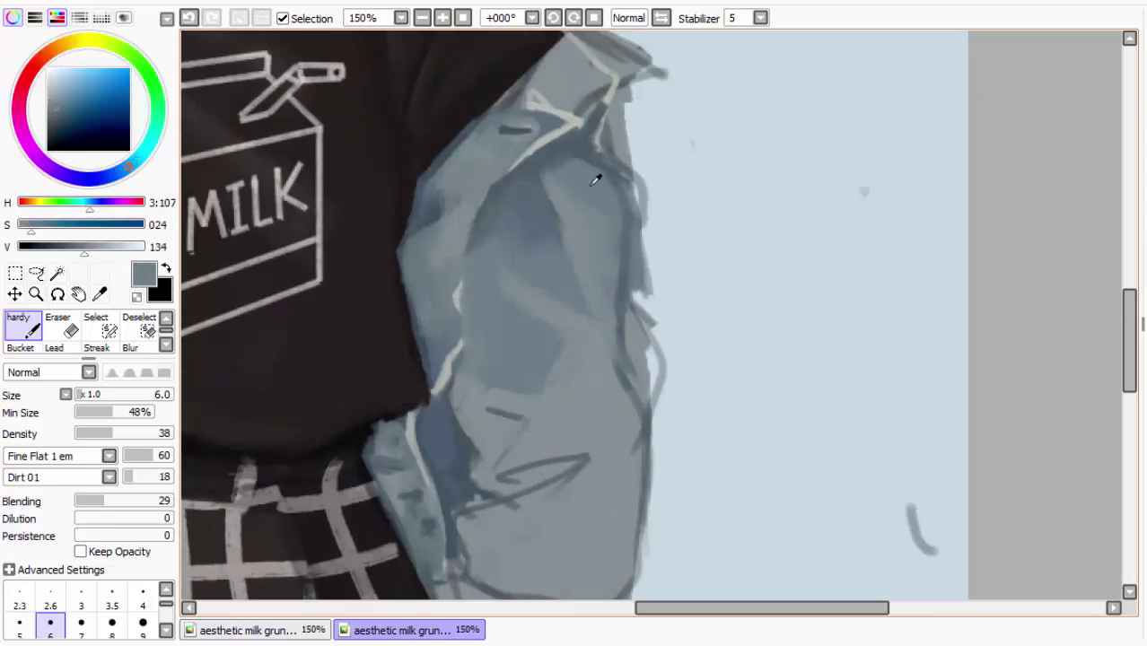
left_click(565, 291, "alt")
left_click(563, 310, "alt")
left_click(576, 312, "alt")
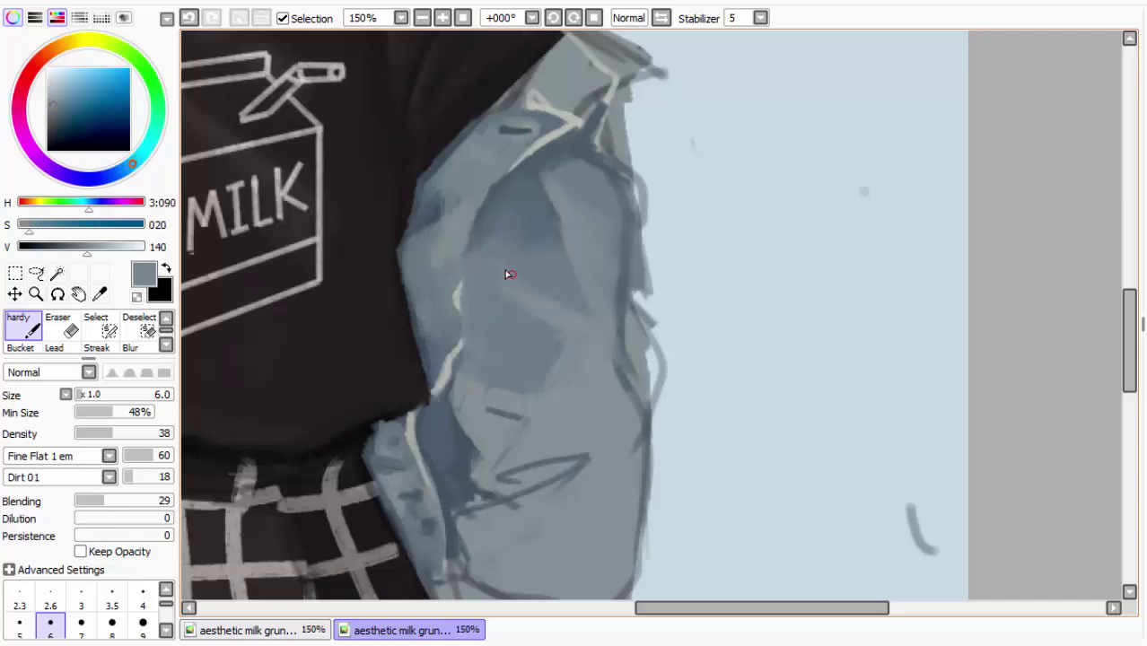
Smooth the shadow shapes inside the hanging sleeve's upper half with sampled darker and mid blue-grays
left_click(508, 252, "alt")
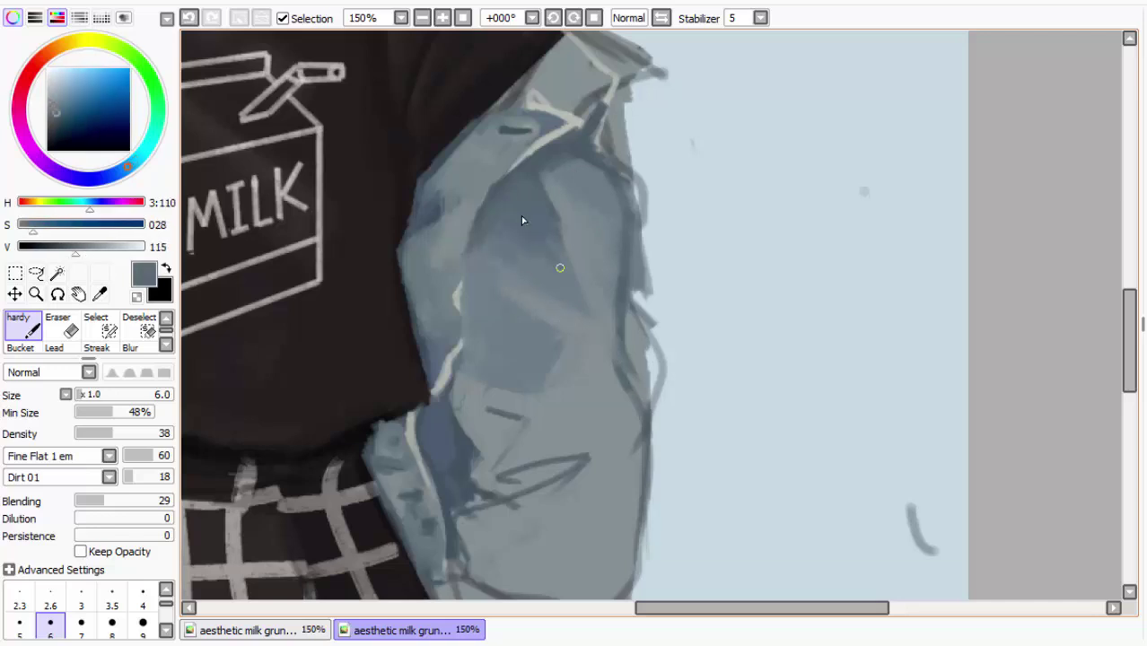
left_click(569, 206, "alt")
left_click(568, 294, "alt")
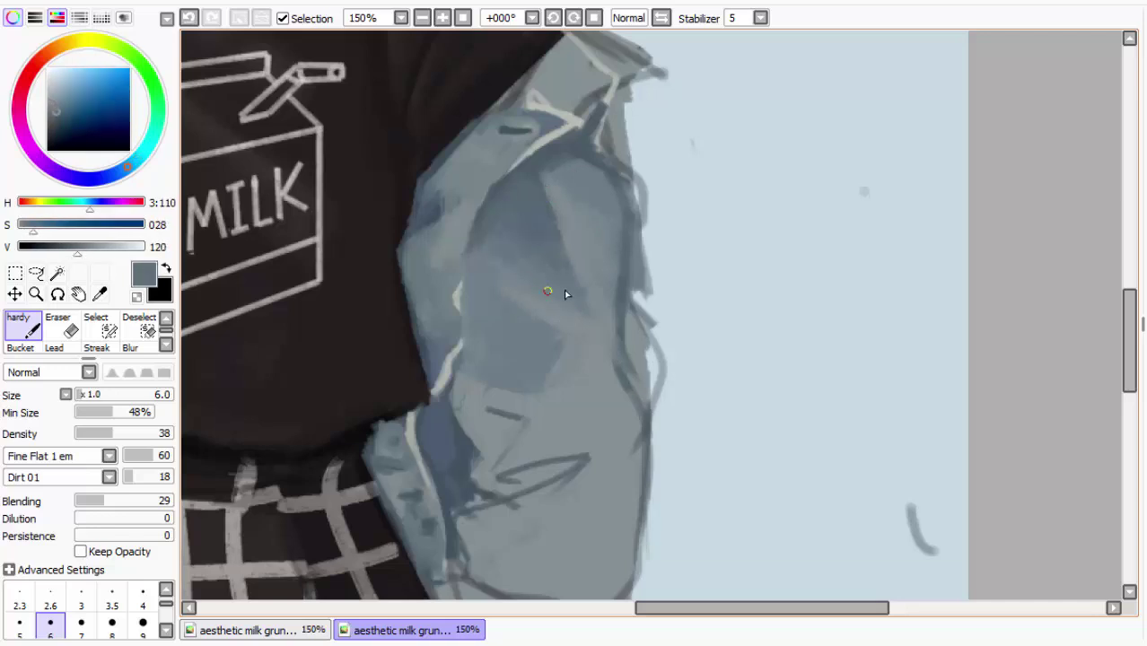
left_click(480, 332, "alt")
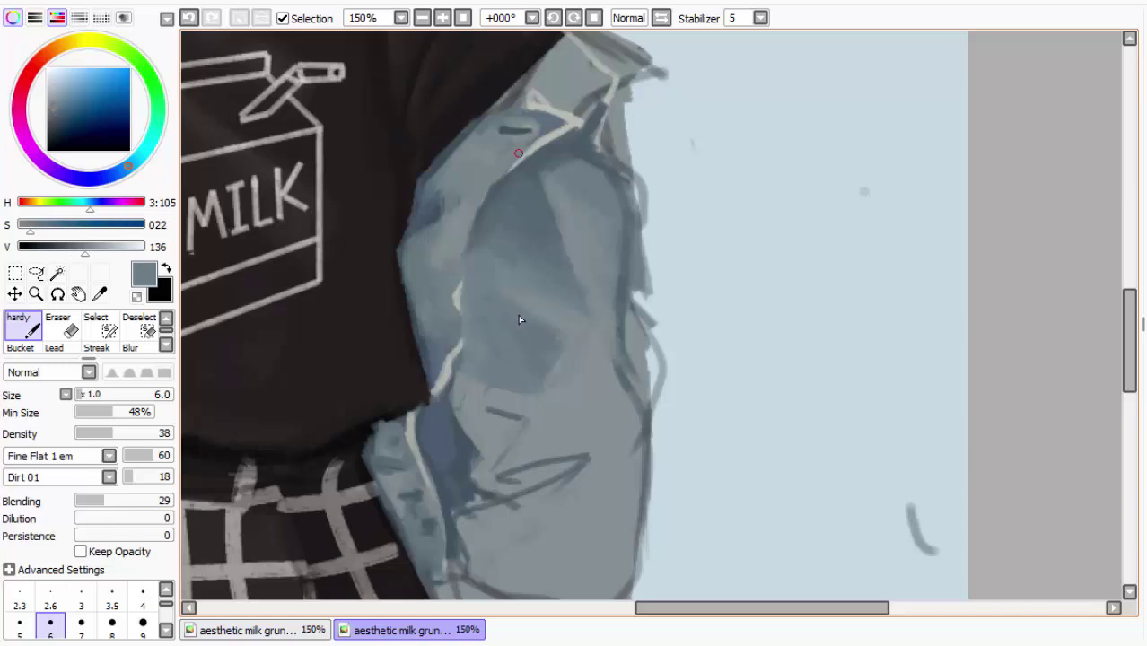
left_click_drag(560, 294, 528, 231)
Shade the curved fold around the hanging sleeve's elbow in sampled dark blue-gray
left_click(520, 194, "alt")
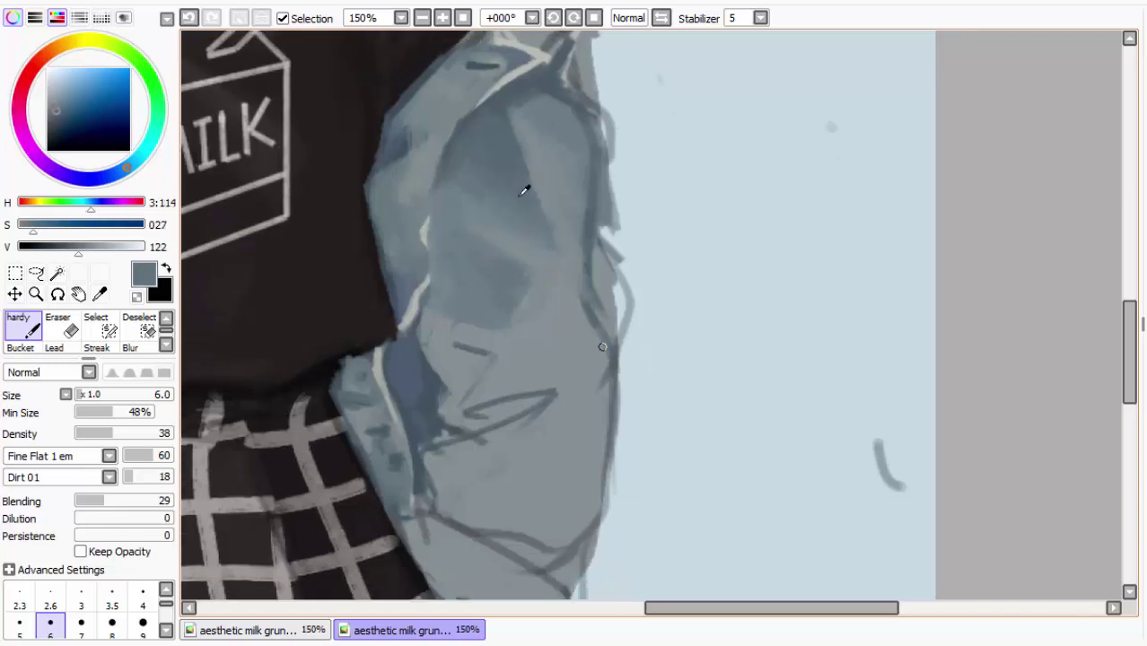
left_click_drag(581, 295, 568, 341)
left_click_drag(568, 340, 557, 359)
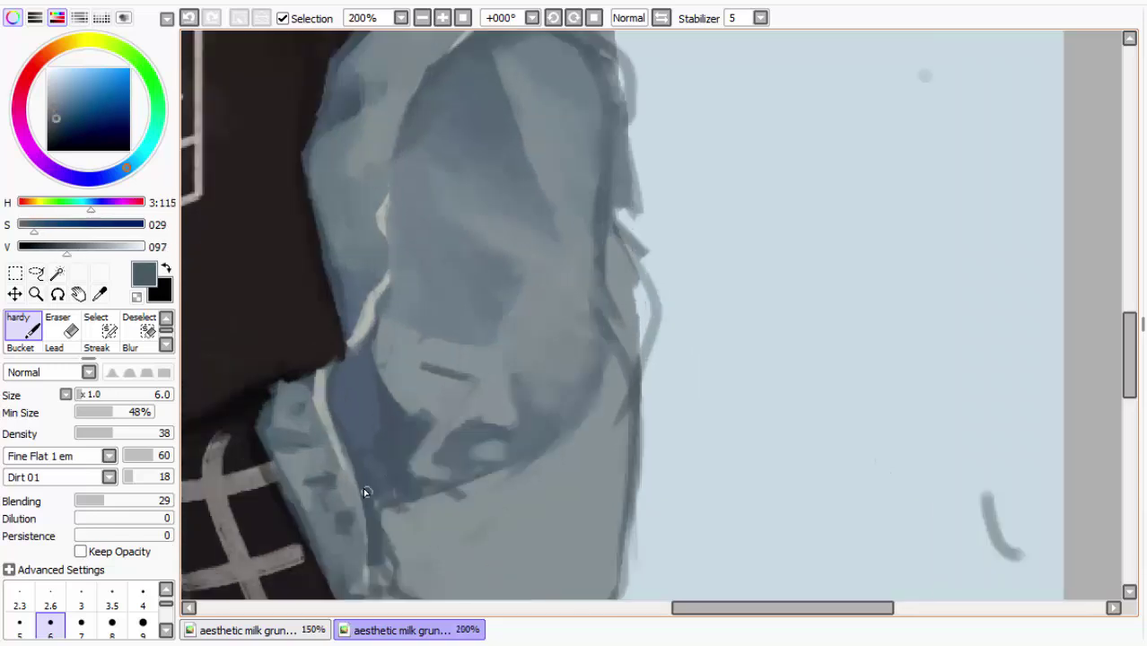
Clean the elbow fold's lower edge with sampled light gray and rework the shadow patch above it
left_click(387, 510, "alt")
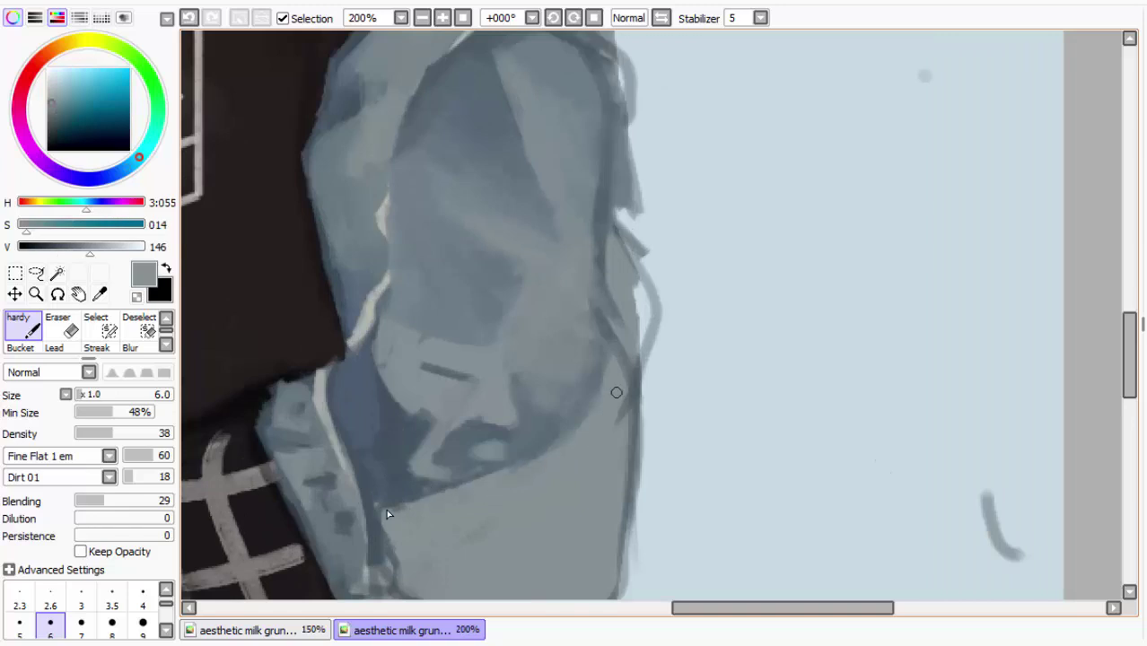
left_click_drag(461, 384, 414, 337)
left_click(449, 401, "alt")
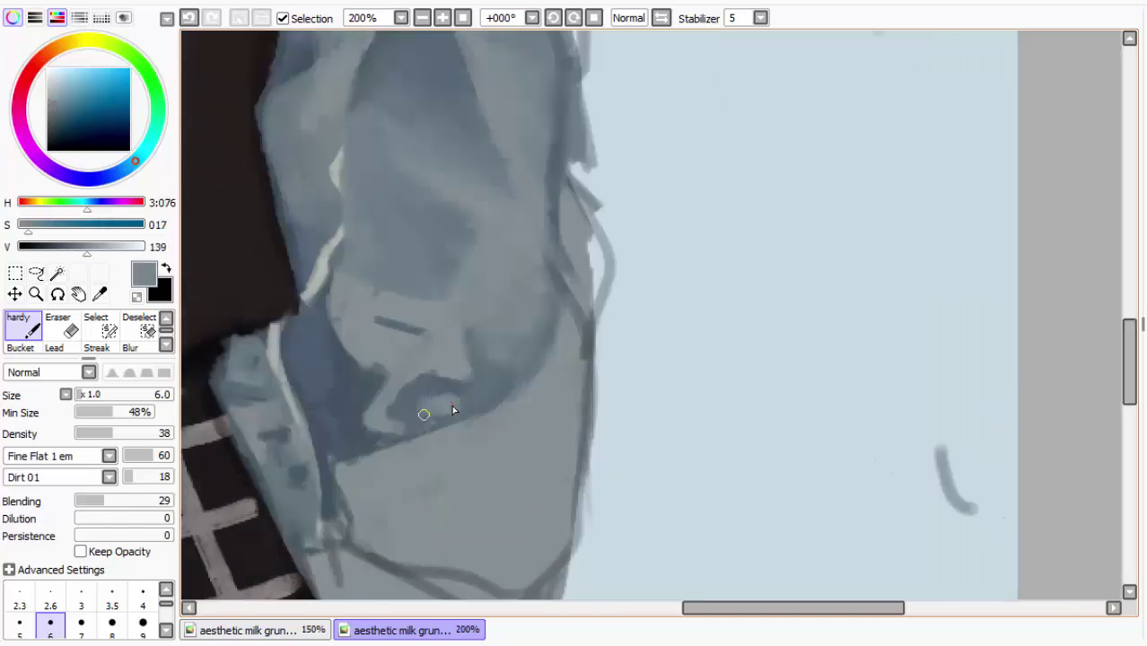
left_click(414, 386, "alt")
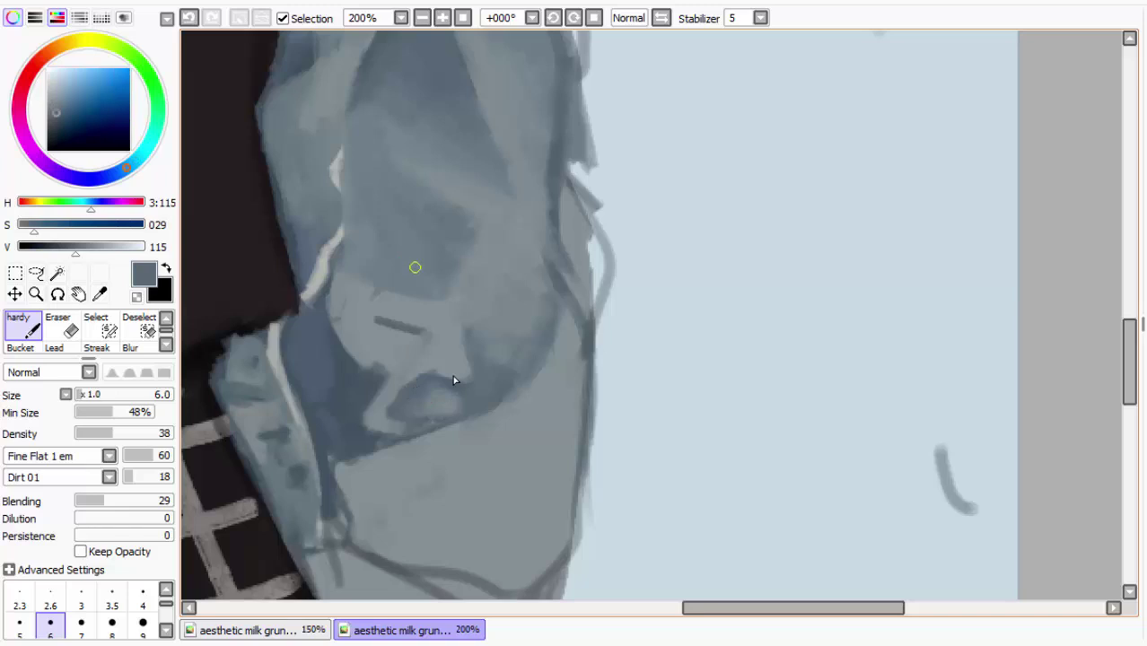
Paint a soft blue-gray shadow around the short crease at the inner elbow with sampled sleeve tones
left_click(358, 319, "alt")
left_click(366, 311, "alt")
left_click(366, 313, "alt")
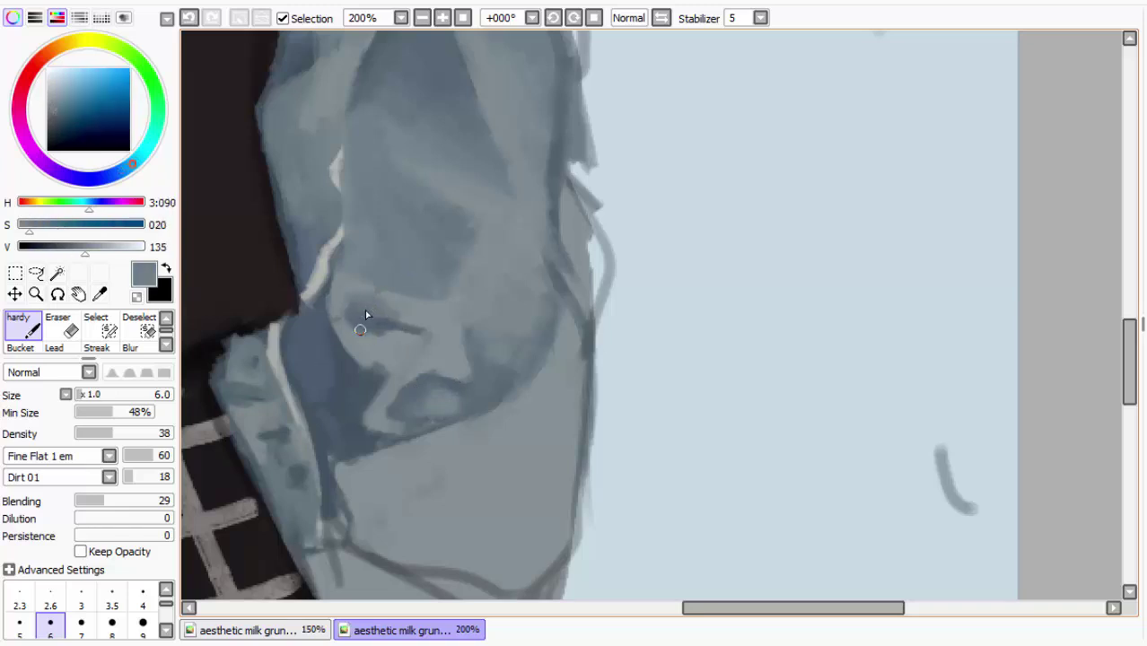
Deepen the short crease shadow at the hanging sleeve's inner elbow and darken the sleeve edge beside the light seam
left_click(388, 328, "alt")
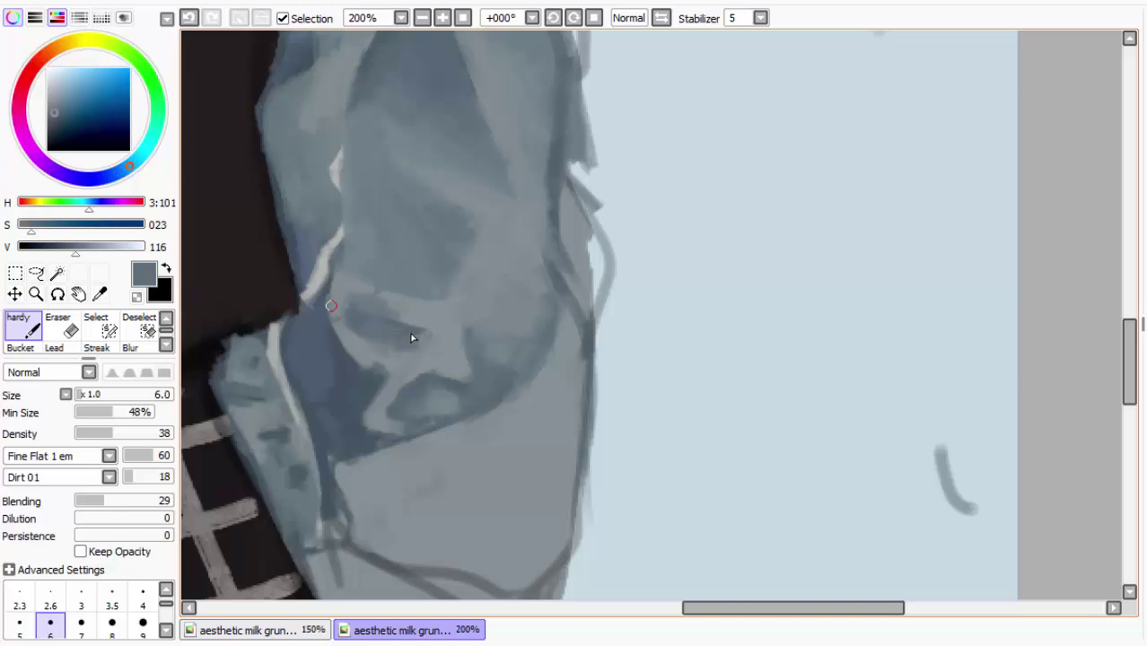
left_click_drag(337, 237, 453, 295)
left_click(422, 19)
left_click(423, 19)
left_click(439, 19)
left_click(439, 20)
left_click(438, 19)
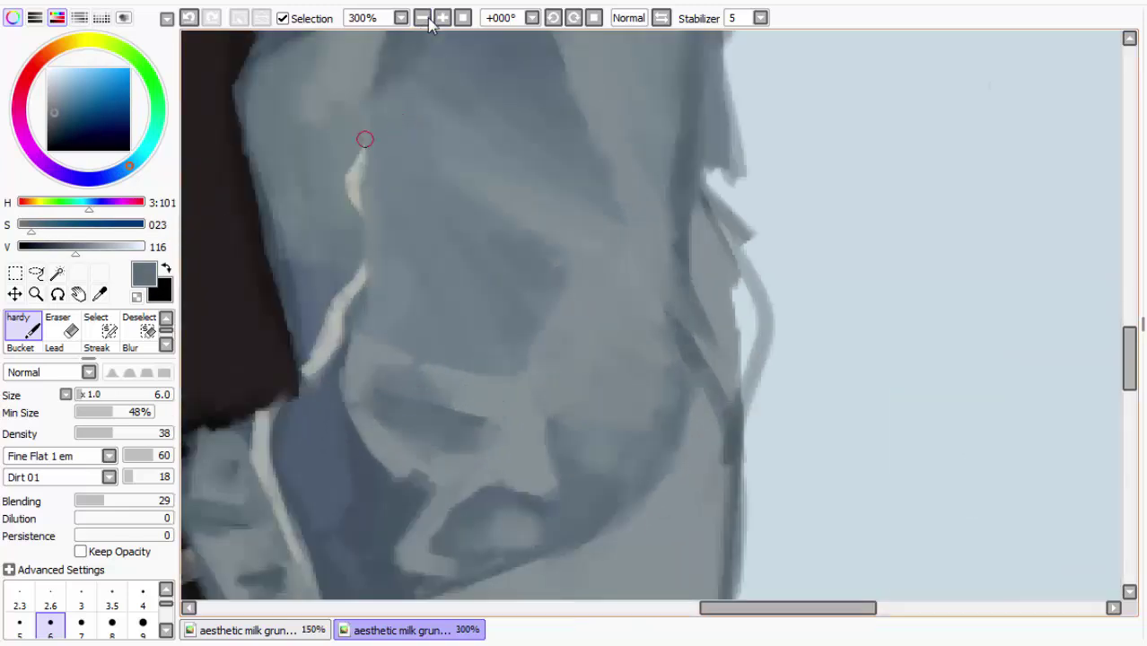
left_click(341, 393, "alt")
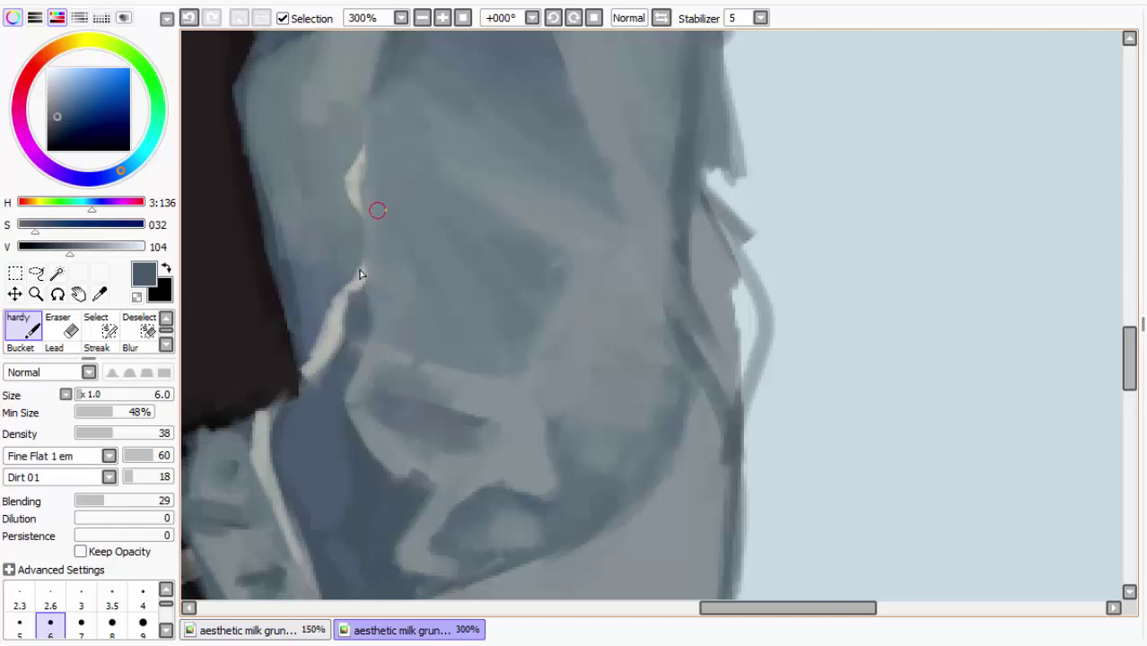
Lighten the hanging sleeve's inner edge along the light seam with a sampled light gray
mouse_move(424, 180)
left_mouse_down()
mouse_move(412, 294)
mouse_move(371, 353)
left_mouse_up()
left_click(330, 158, "alt")
left_click_drag(348, 312, 347, 256)
key("ctrl+z")
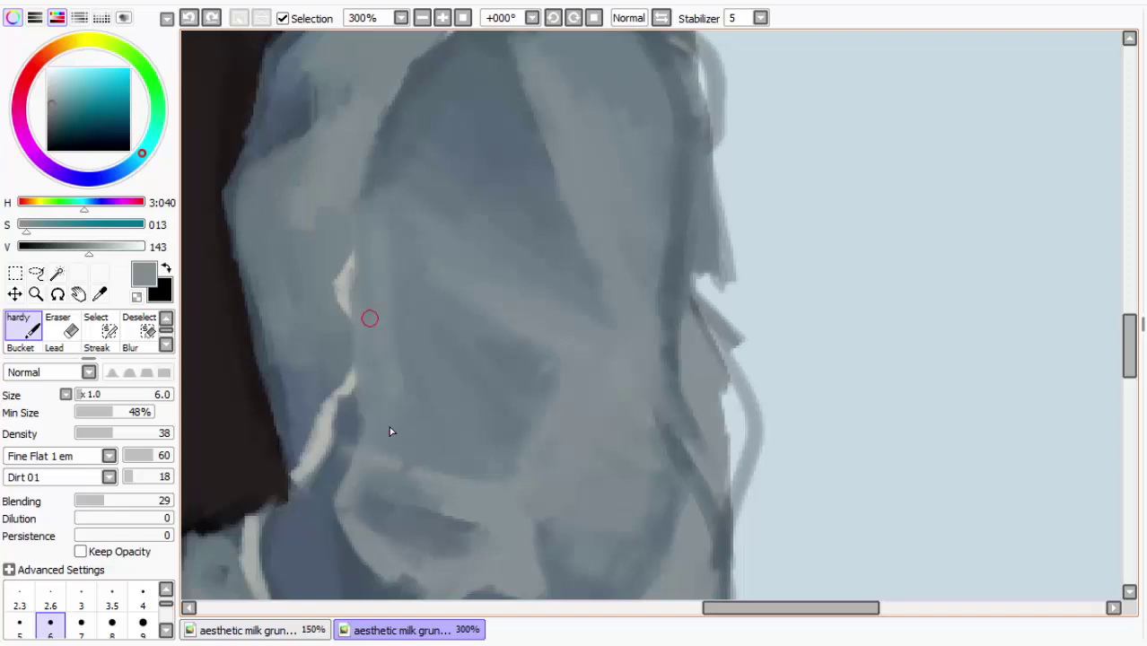
mouse_move(600, 293)
left_mouse_down()
mouse_move(569, 217)
mouse_move(502, 157)
left_mouse_up()
scroll(522, 72, "down", 4)
left_click_drag(543, 220, 499, 182)
left_click(443, 18)
left_click(443, 18)
left_click(442, 18)
left_click(442, 18)
left_click_drag(231, 210, 590, 292)
Work a sampled light gray around the elbow shadow patches and up the sleeve's inner edge
left_click(593, 285, "alt")
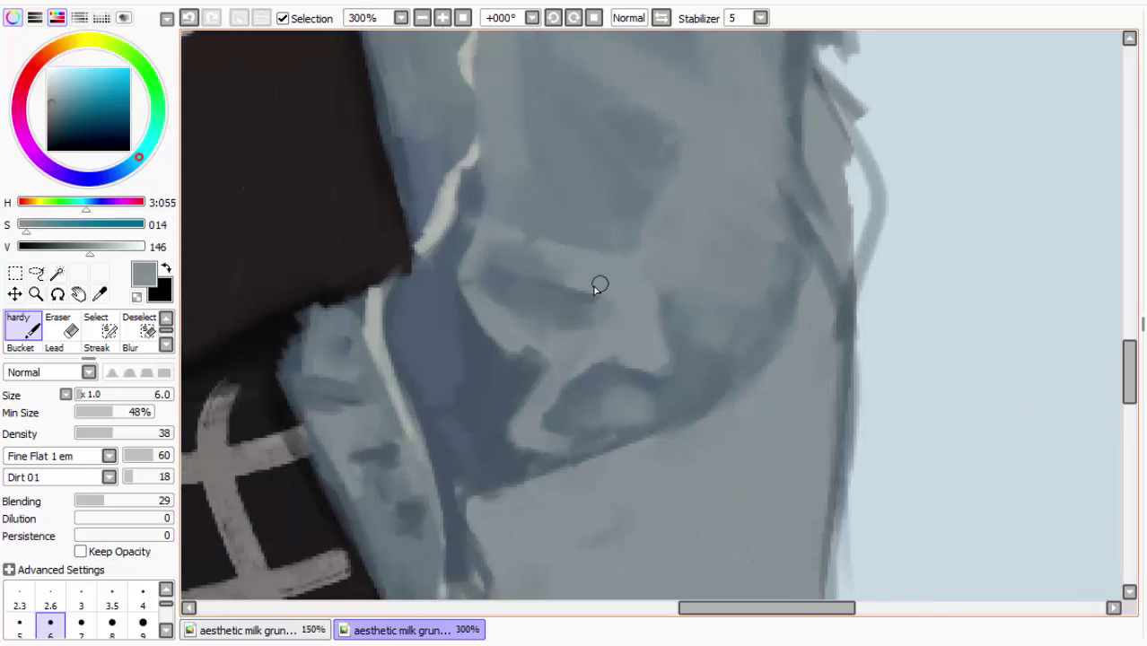
left_click_drag(525, 243, 584, 259)
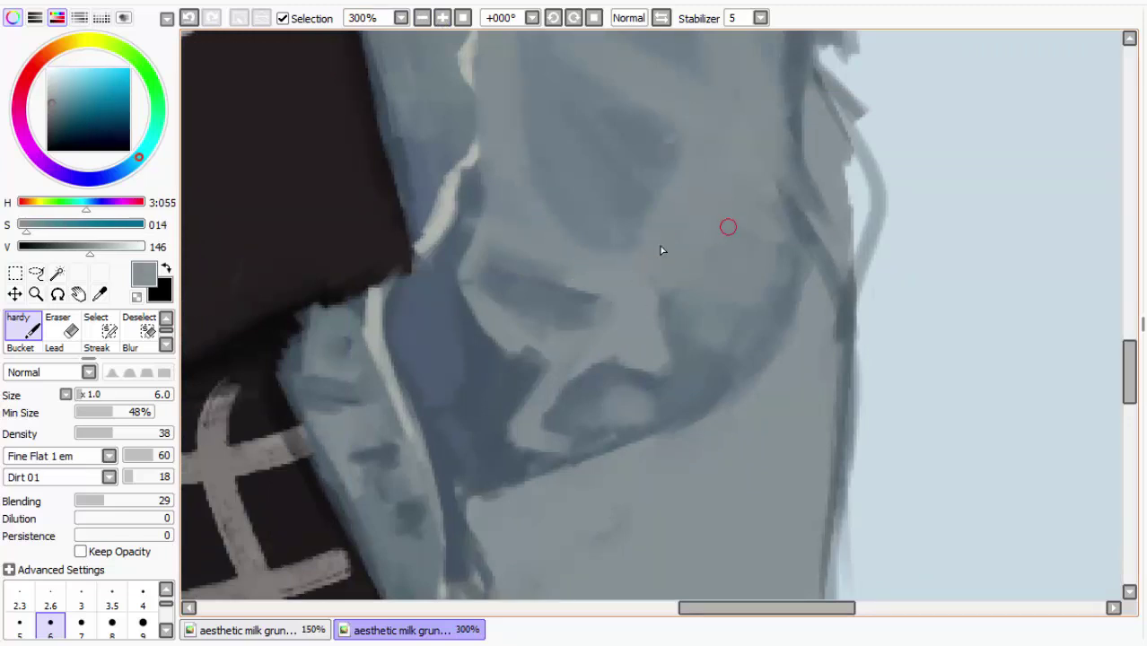
left_click_drag(740, 110, 684, 215)
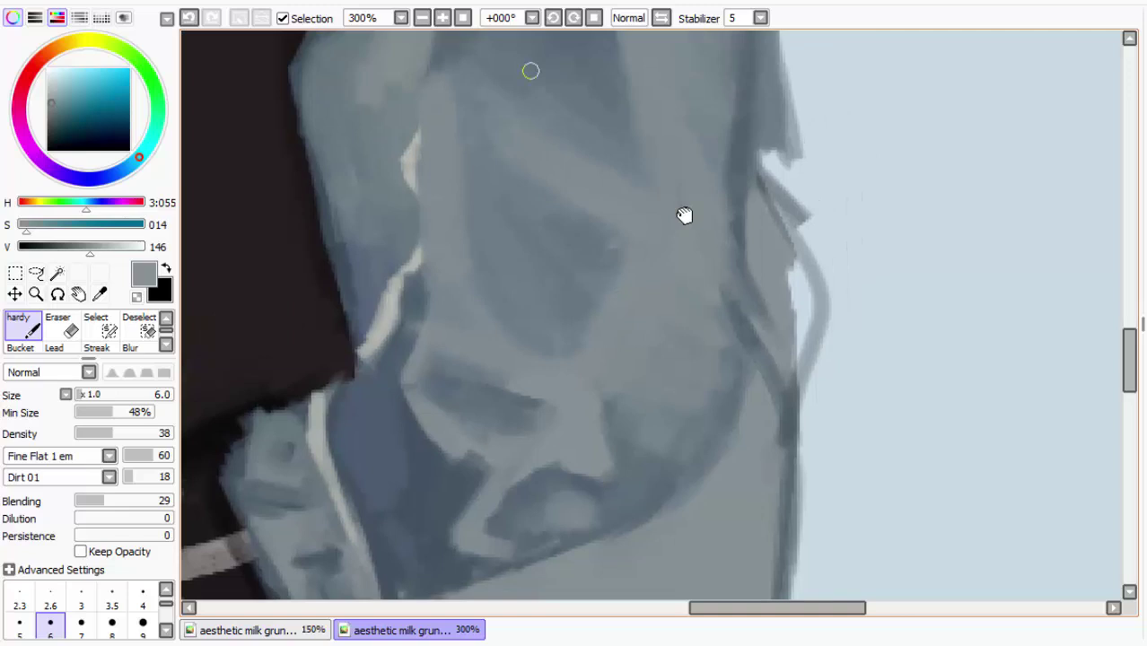
Paint pale gray highlight ridges along the hanging sleeve's folds and resample its mid blue-gray
left_click(422, 18)
left_click(421, 18)
left_click(422, 18)
left_click_drag(406, 266, 553, 159)
left_click(571, 168, "alt")
left_click_drag(624, 186, 460, 335)
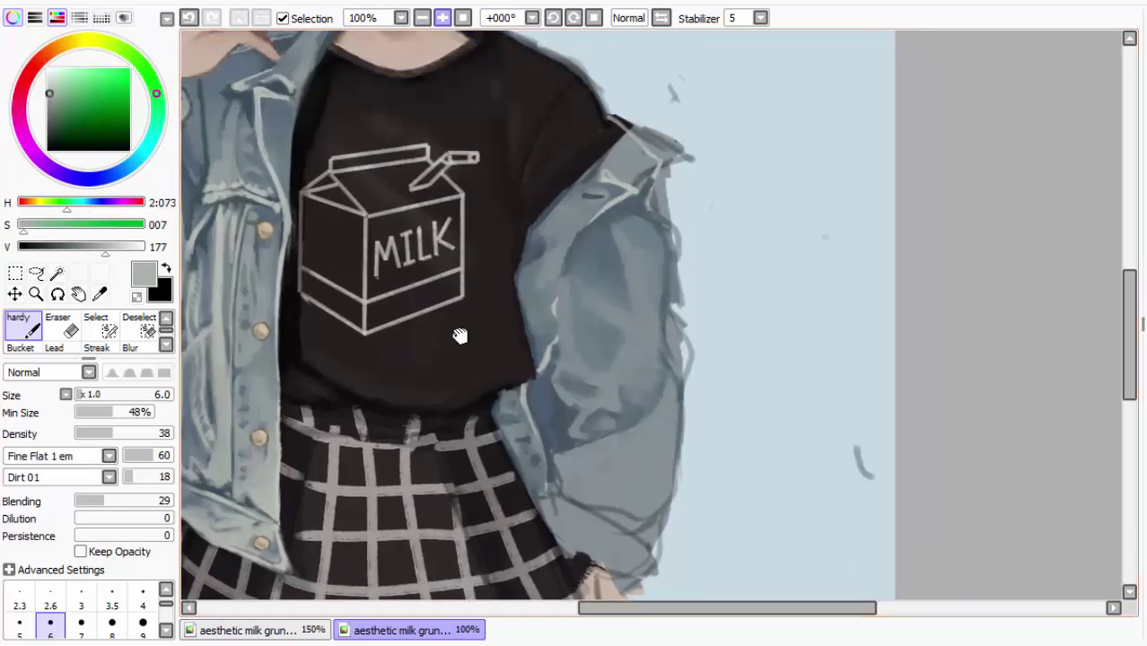
left_click(443, 18)
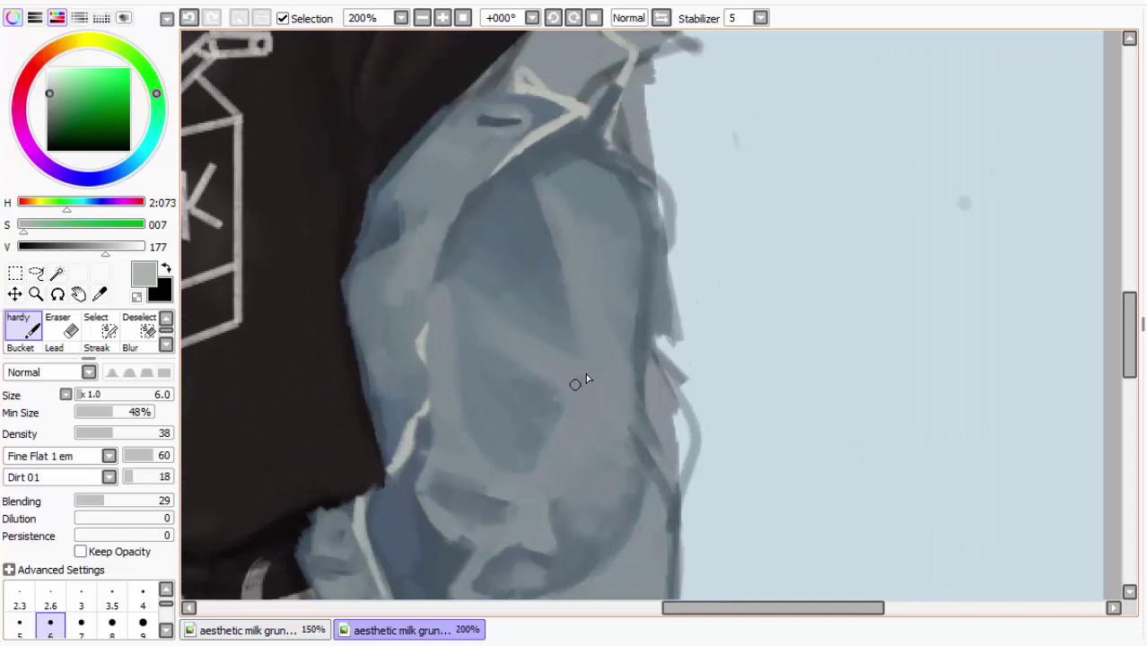
mouse_move(557, 546)
left_mouse_down()
mouse_move(554, 500)
mouse_move(544, 507)
left_mouse_up()
left_click(553, 485, "alt")
left_click(555, 485, "alt")
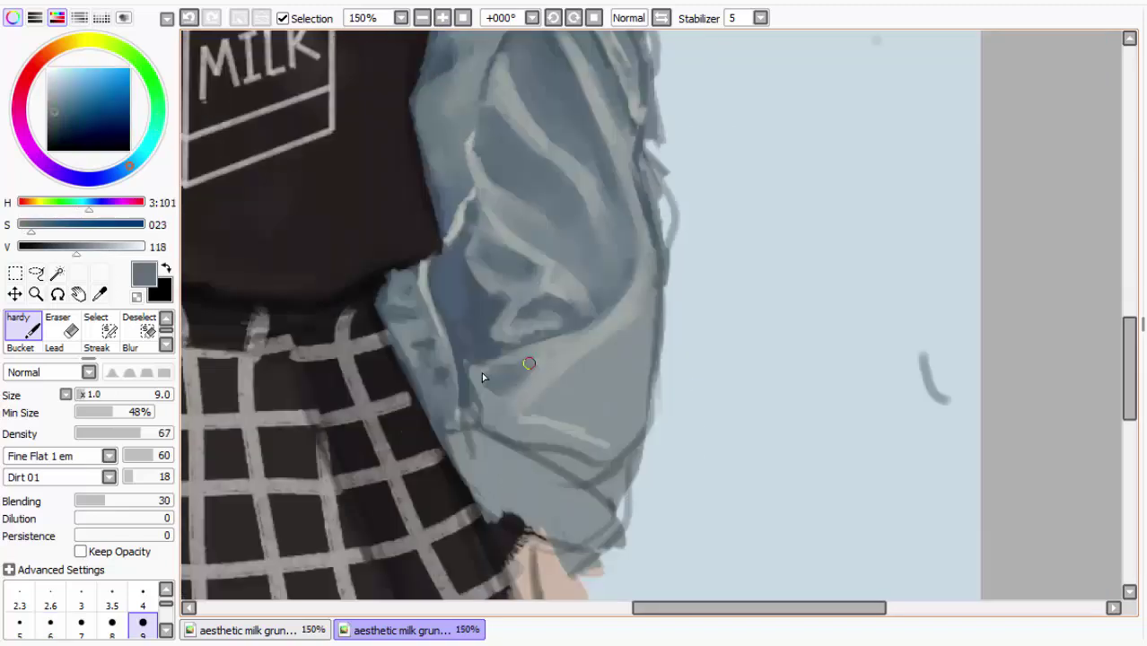
Refine the pale fold below the elbow and the edge of the small shadow beneath it with sampled light and mid grays
left_click(552, 350, "alt")
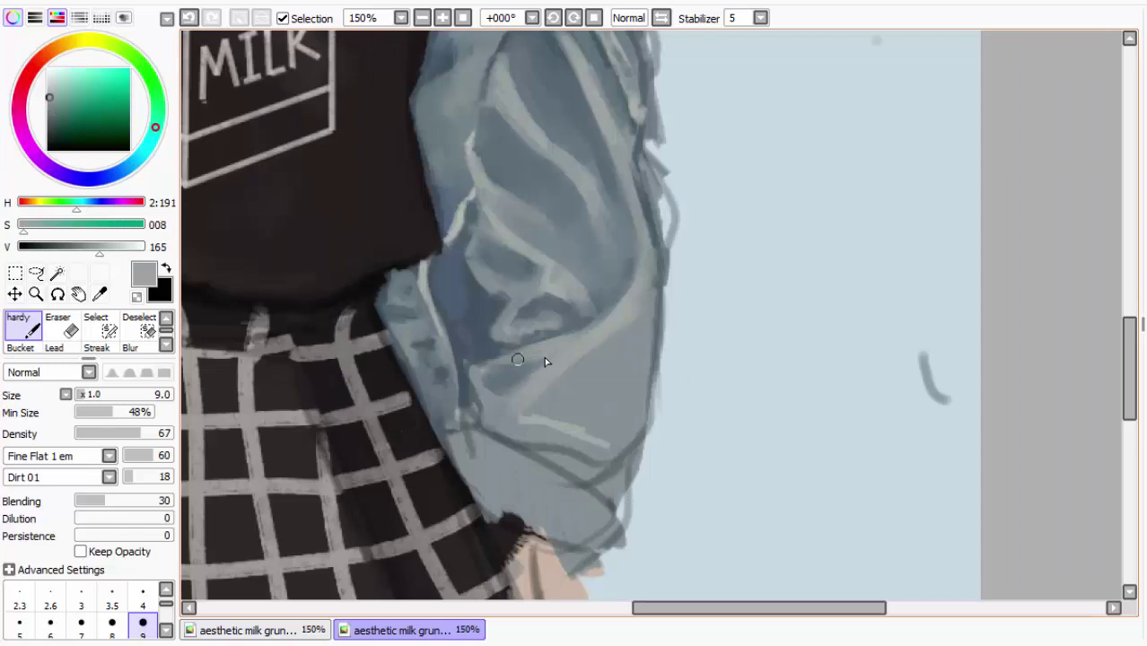
left_click(522, 355, "alt")
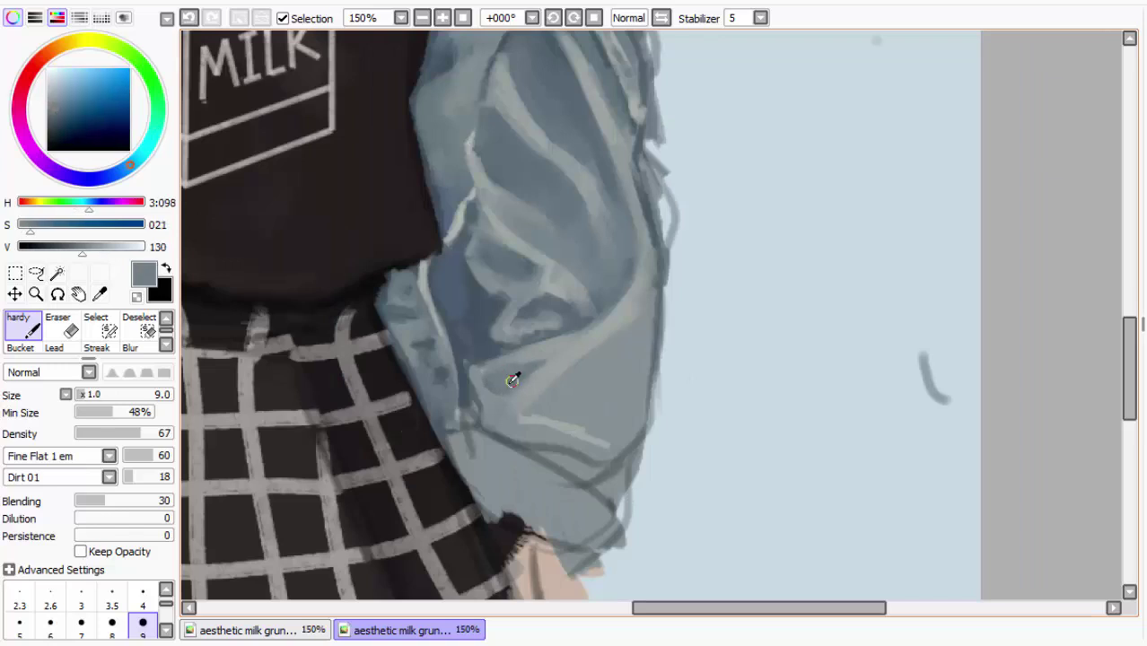
left_click(537, 350, "alt")
left_click(547, 298, "alt")
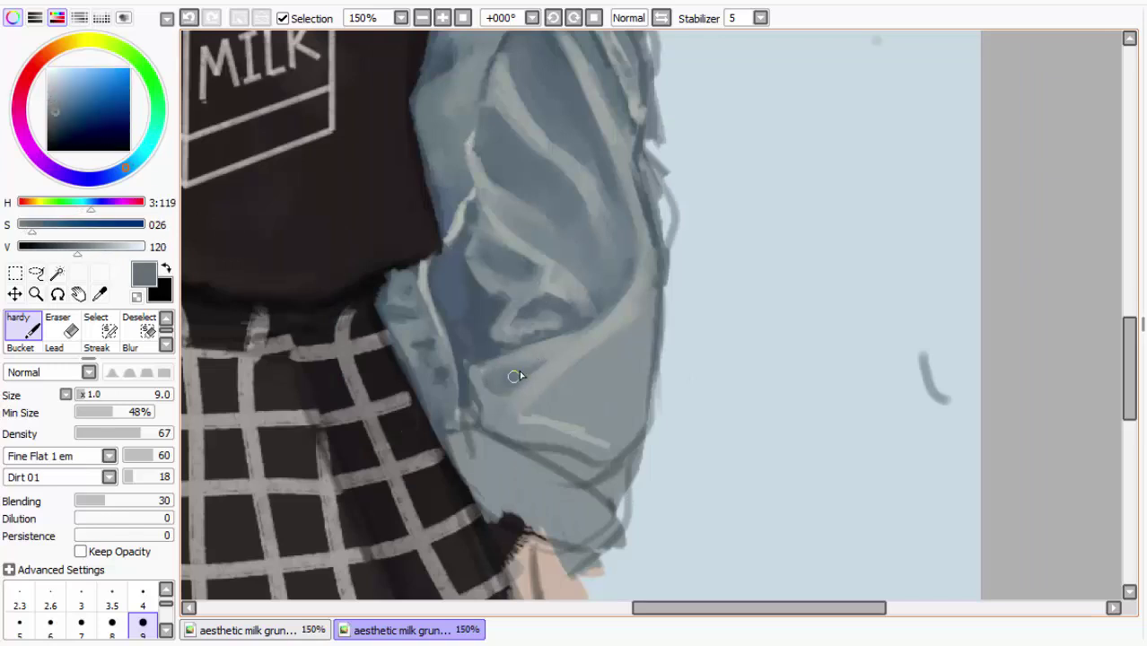
left_click(519, 375, "alt")
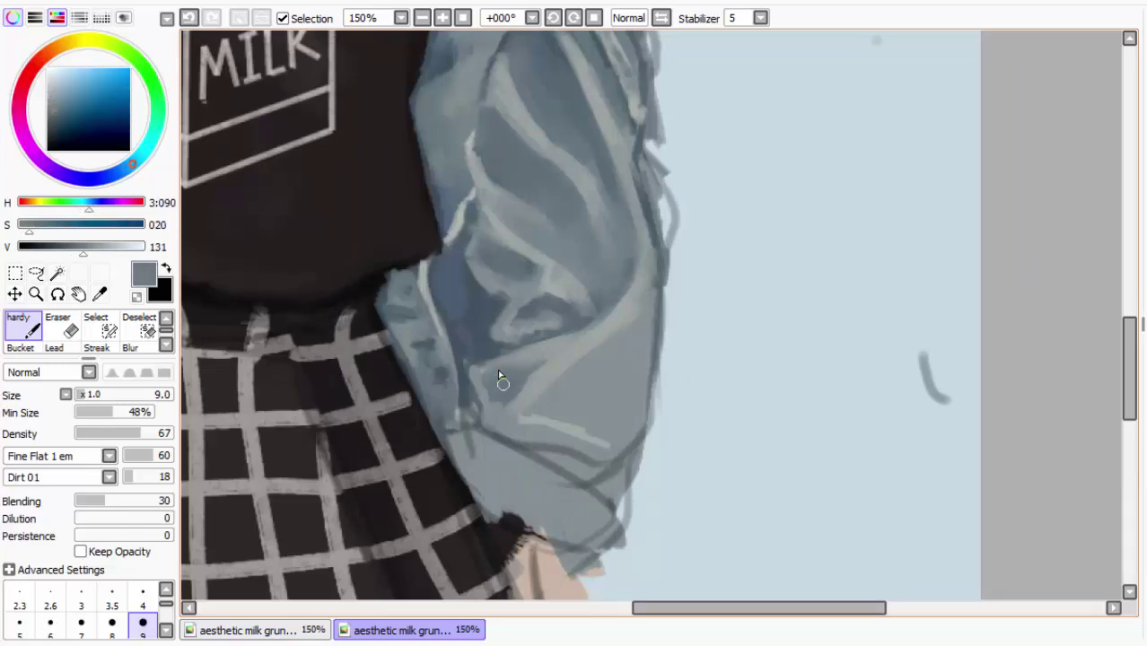
Fill out and darken the small wedge-shaped shadow under the elbow fold with sampled blue-grays
left_click(500, 402, "alt")
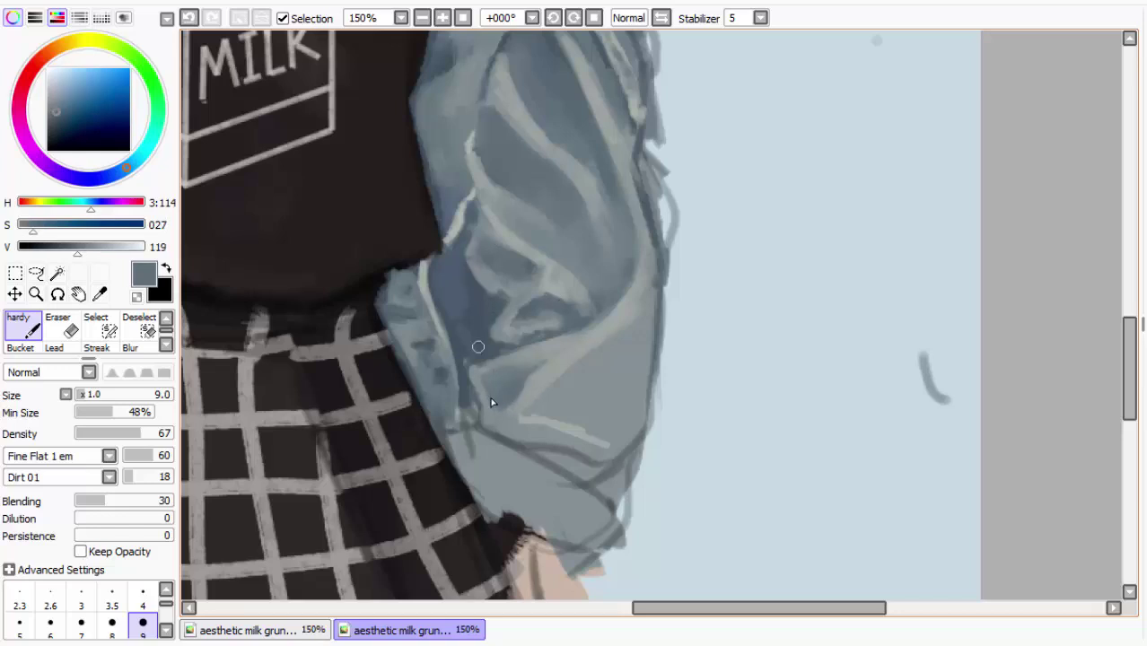
left_click(495, 381, "alt")
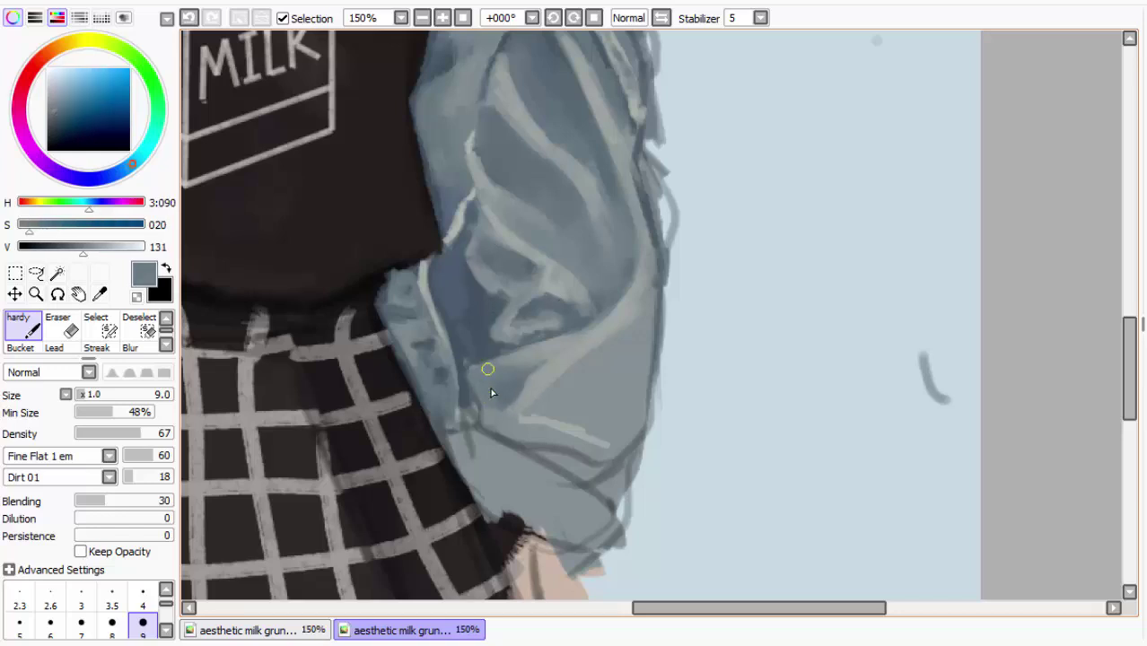
left_click(496, 391, "alt")
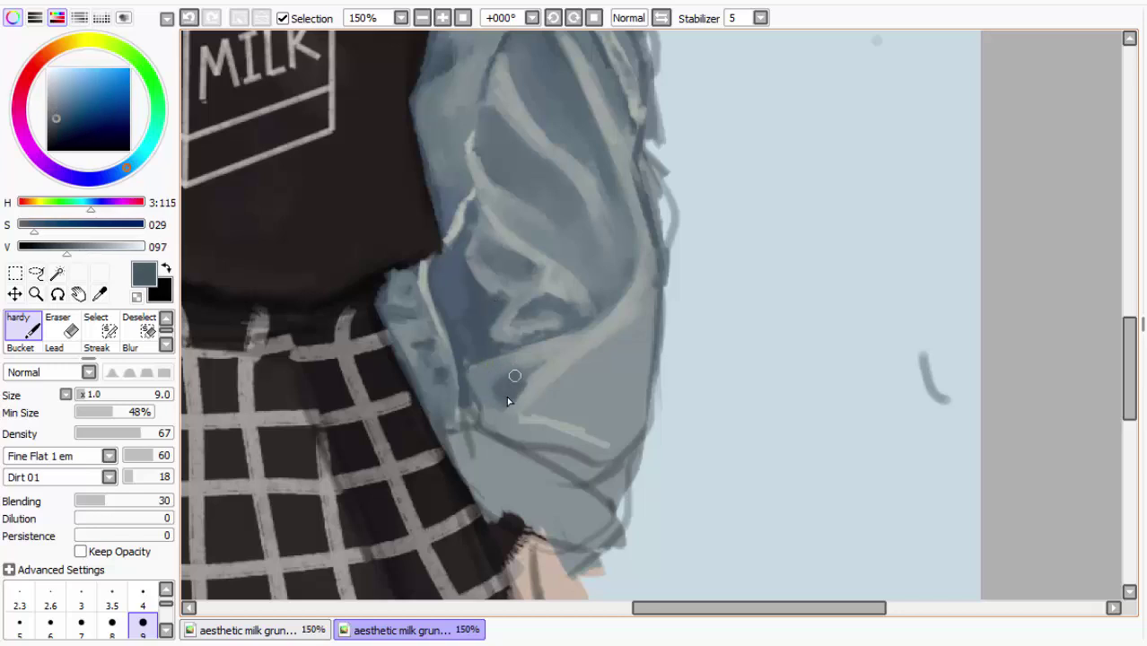
left_click(496, 382, "alt")
left_click(494, 379, "alt")
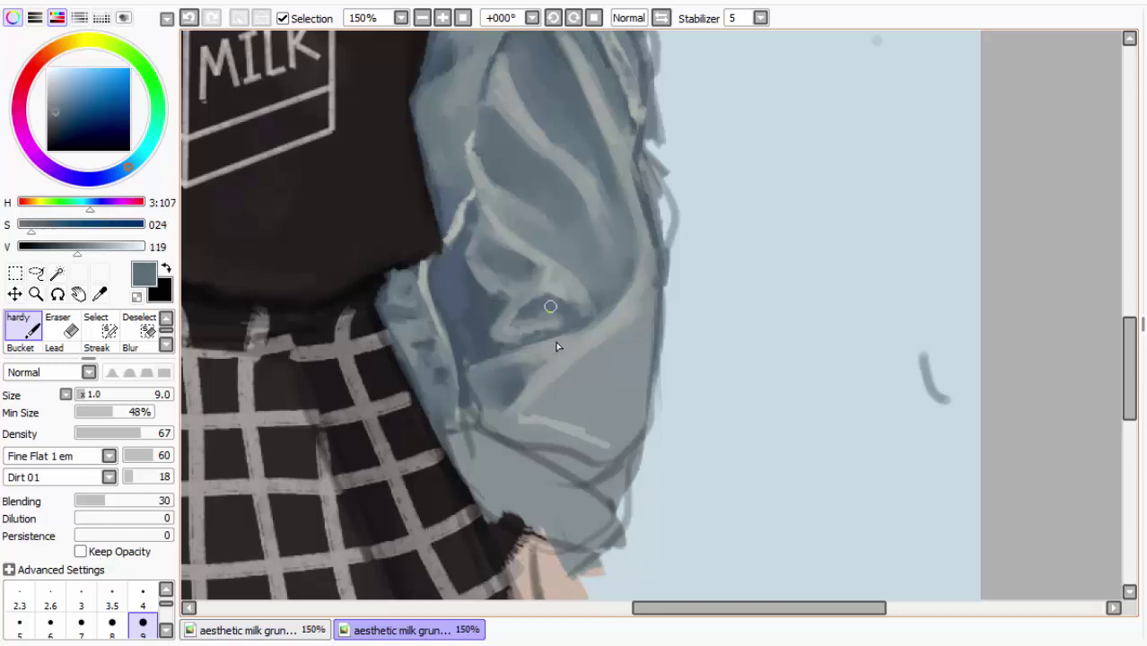
Block in a blue-gray shadow across the forearm area between the pale elbow fold and the lower ridge
left_click(457, 274, "alt")
mouse_move(575, 368)
left_mouse_down()
mouse_move(550, 407)
mouse_move(621, 352)
left_mouse_up()
left_click(572, 393, "alt")
left_click(566, 238, "alt")
left_click(583, 210, "alt")
left_click_drag(564, 397, 585, 415)
left_click_drag(630, 342, 610, 414)
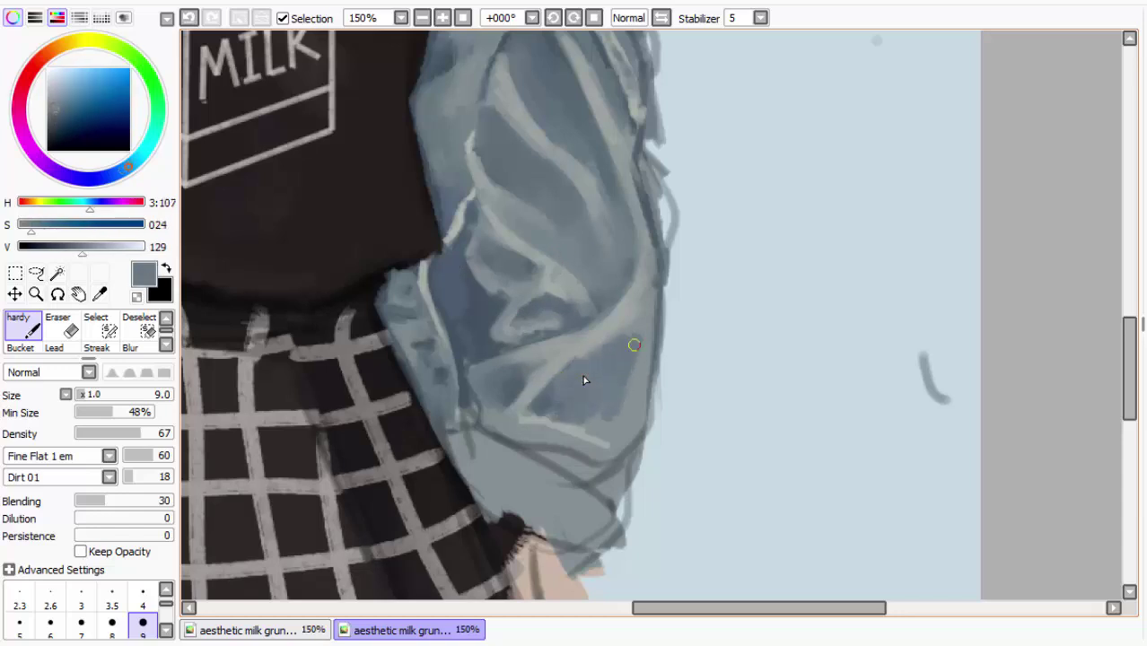
Extend the forearm shadow toward the sleeve's outer edge and soften its upper border with sampled edge tones
left_click(649, 316, "alt")
left_click_drag(635, 348, 624, 393)
left_click_drag(586, 333, 594, 354)
left_click(648, 293, "alt")
left_click_drag(633, 321, 578, 346)
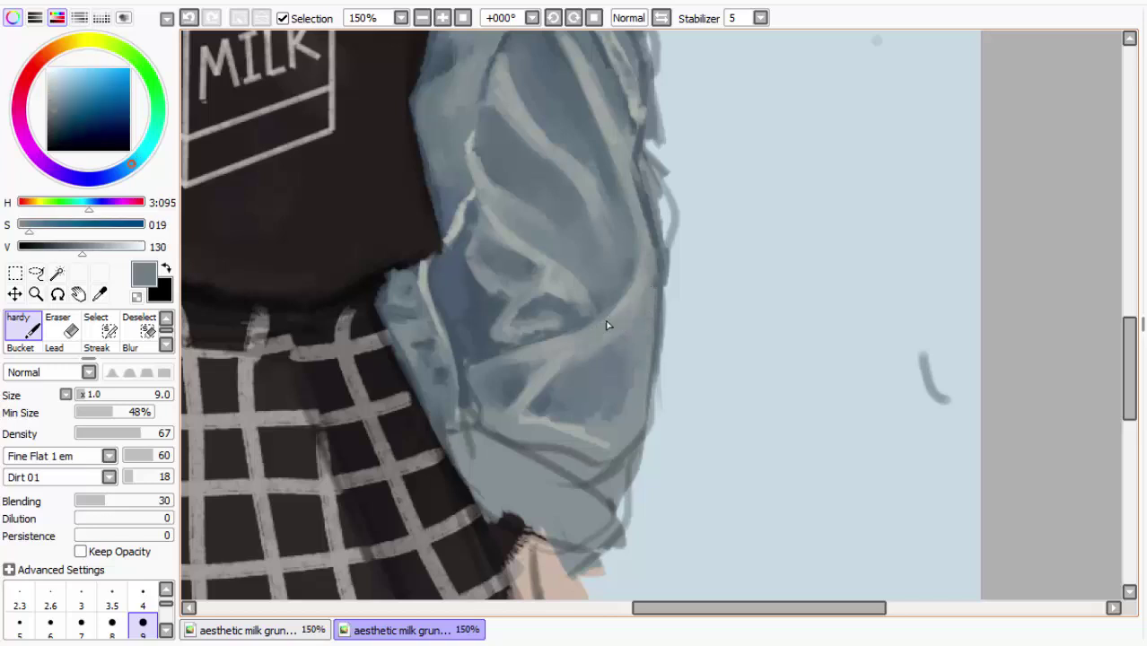
Restate the pale diagonal fold in sampled light gray and fill the forearm shadow down to the lower ridge
left_click(621, 307, "alt")
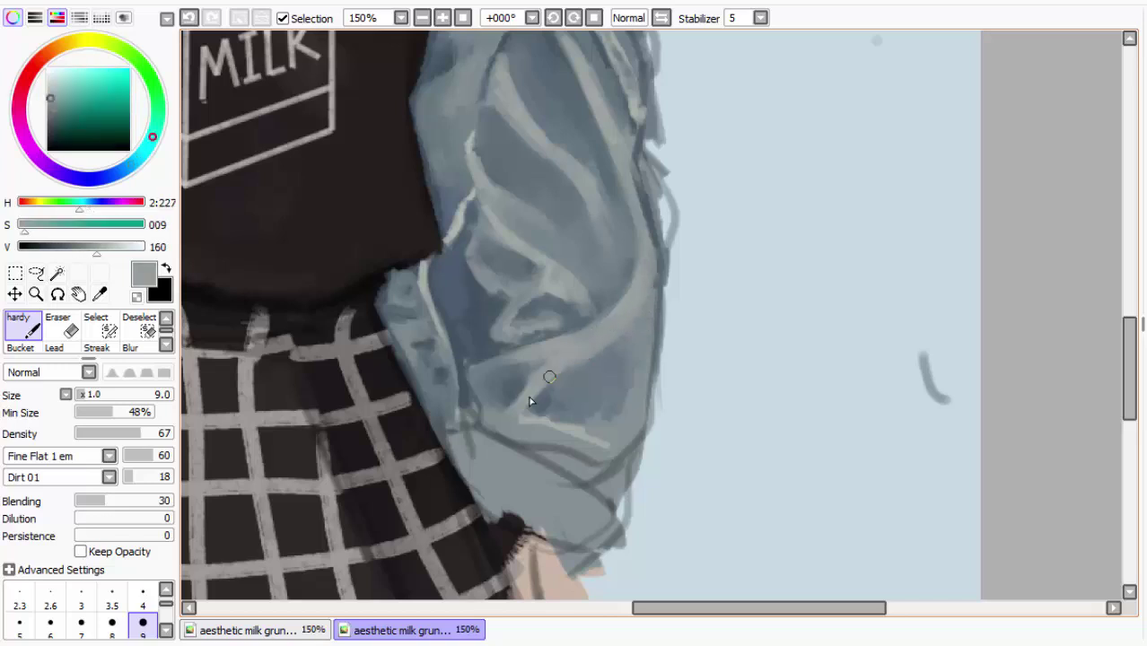
left_click(542, 403, "alt")
left_click(602, 378, "alt")
mouse_move(545, 407)
left_mouse_down()
mouse_move(604, 361)
mouse_move(558, 415)
mouse_move(614, 426)
left_mouse_up()
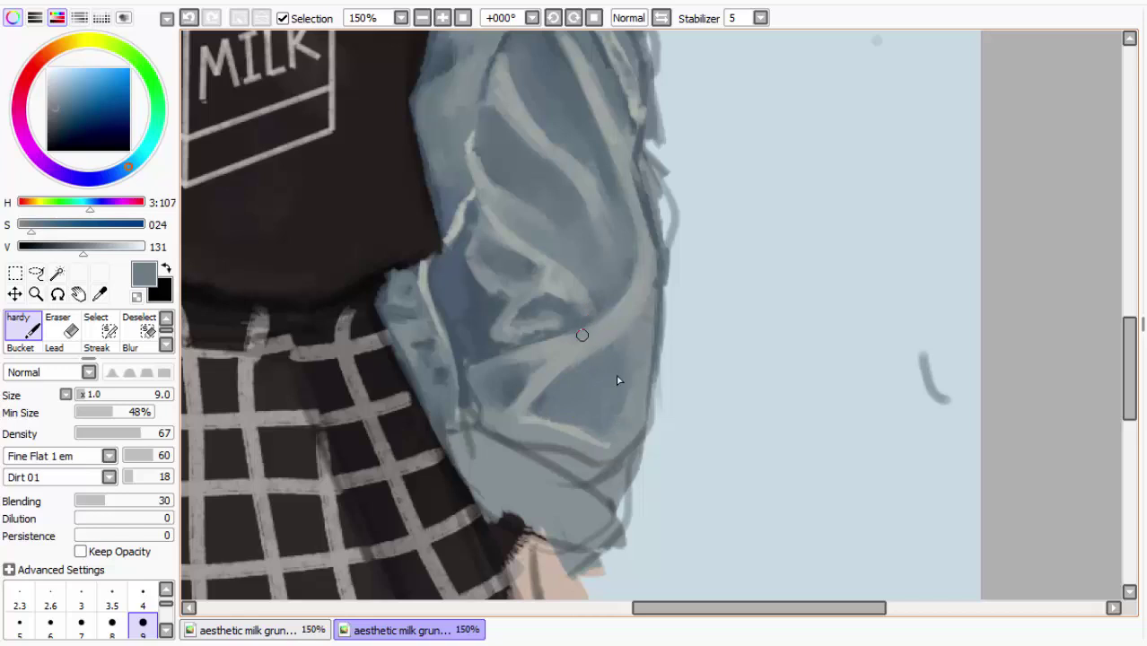
Shade the sleeve around and beneath the pale lower ridge with sampled blue-grays
left_click(532, 415, "alt")
mouse_move(538, 426)
left_mouse_down()
mouse_move(600, 446)
mouse_move(581, 464)
mouse_move(569, 460)
left_mouse_up()
left_click(572, 413, "alt")
left_click(557, 439, "alt")
mouse_move(538, 421)
left_mouse_down()
mouse_move(576, 435)
mouse_move(552, 456)
mouse_move(581, 479)
left_mouse_up()
left_click(508, 386, "alt")
left_click(502, 388, "alt")
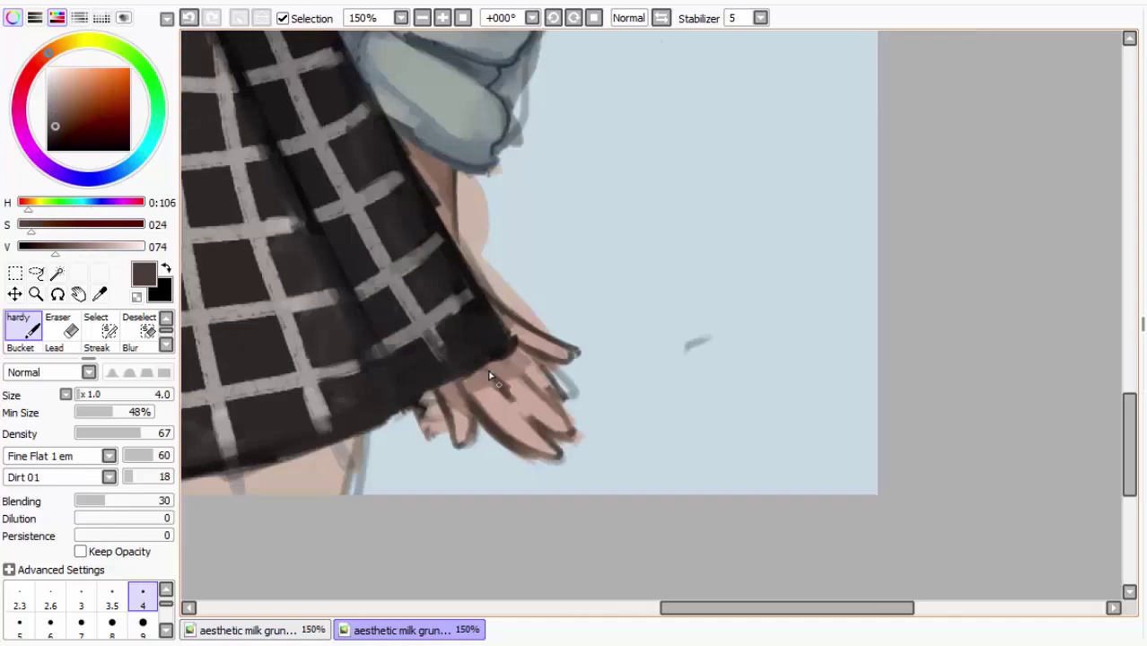
Paint the shadows at the base of the fingers below the skirt hem with sampled browns and skin tones
left_click(497, 382, "alt")
left_click(520, 404, "alt")
left_click(496, 386, "alt")
left_click(496, 384, "alt")
left_click(492, 369, "alt")
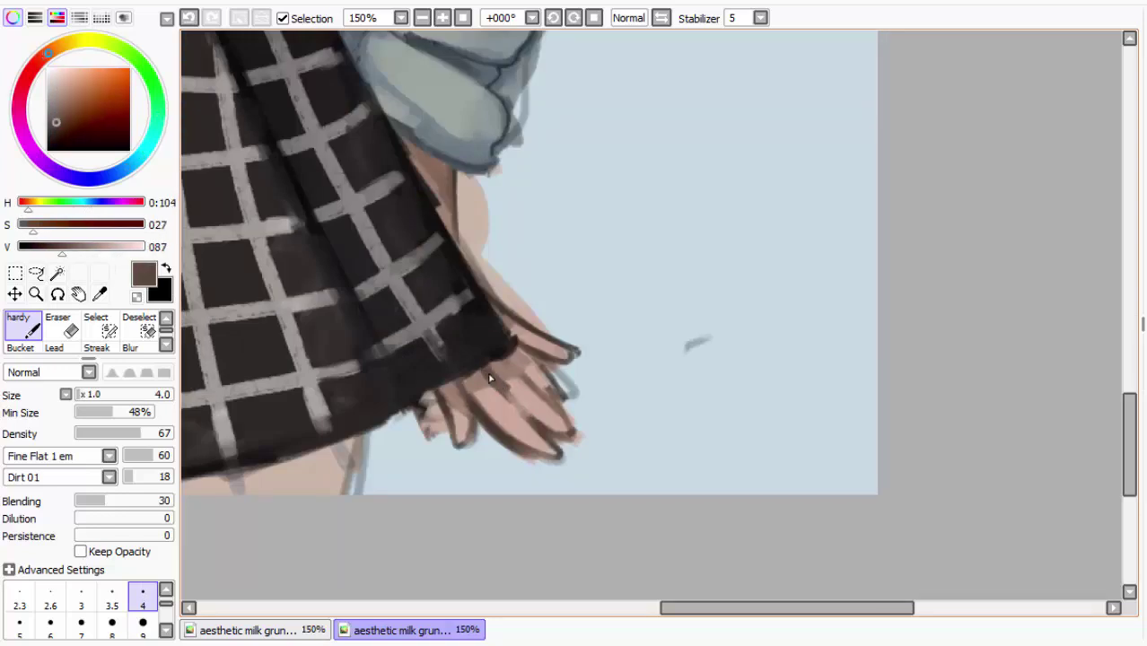
left_click(510, 384, "alt")
left_click(529, 375, "alt")
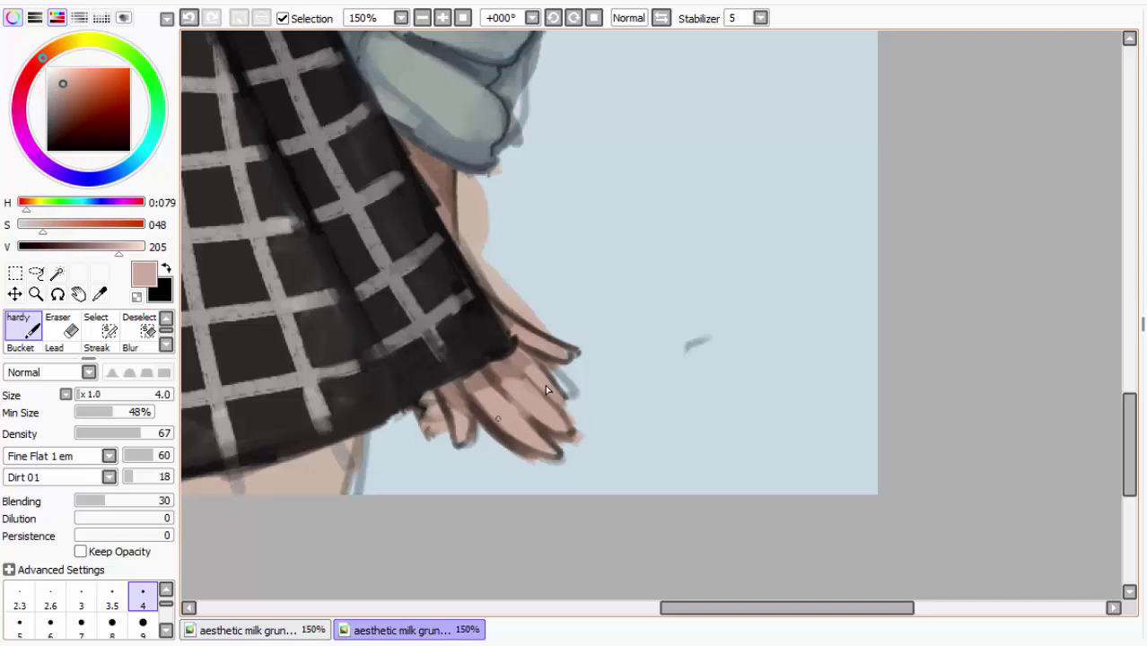
Rework the fingers' edges with sampled skin pink and dark brown
left_click(545, 386, "alt")
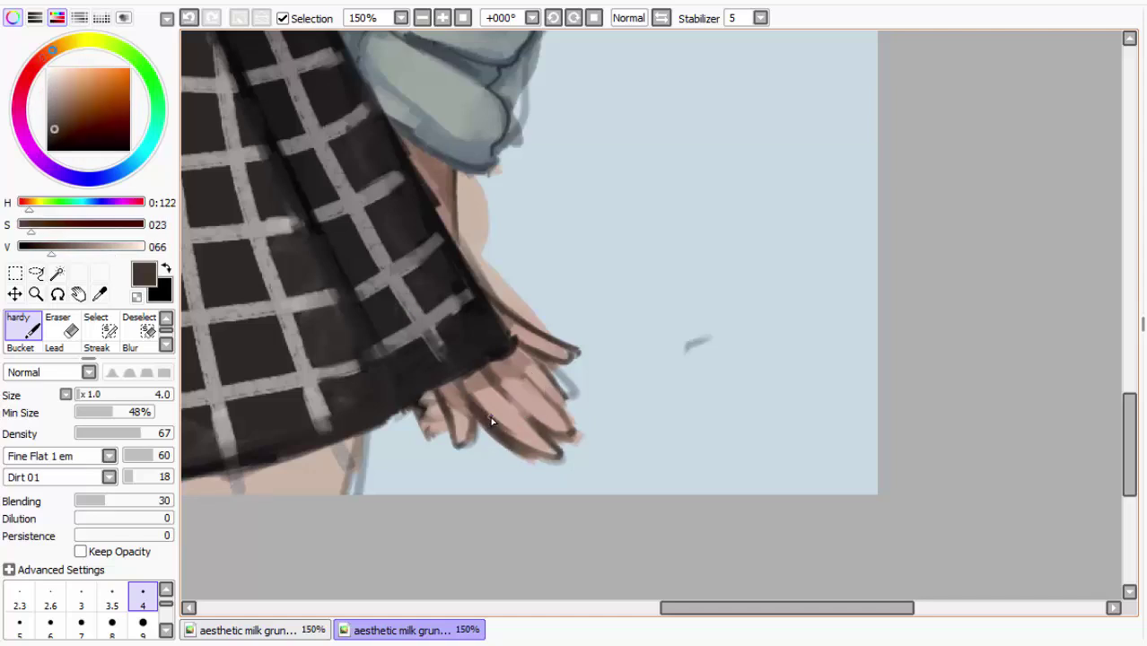
left_click_drag(560, 410, 576, 434)
left_click(546, 404, "alt")
left_click(545, 407, "alt")
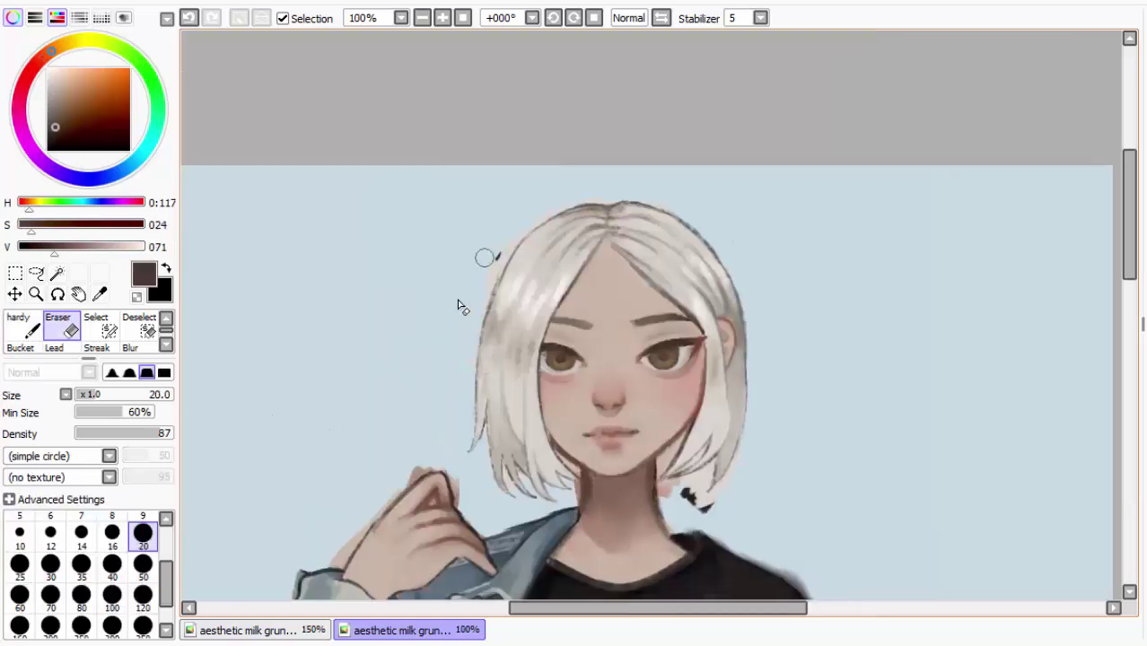
Erase the stray dark marks and skin-toned paint around the hair's outline with a size 20 eraser
mouse_move(484, 258)
left_mouse_down()
mouse_move(510, 221)
mouse_move(493, 253)
mouse_move(568, 198)
mouse_move(678, 207)
left_mouse_up()
left_click_drag(709, 513, 712, 516)
left_click_drag(633, 435, 648, 335, "space")
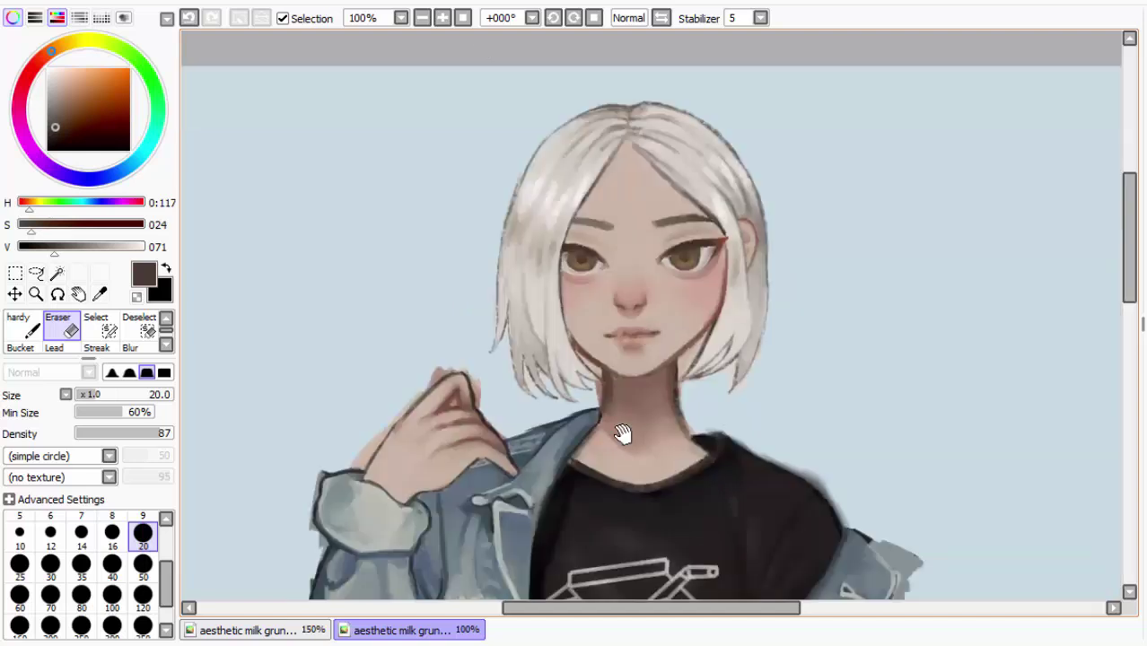
Clean the outer edges of the hair tips and neck with the eraser at size 9
scroll(648, 336, "up", 2)
left_click_drag(429, 303, 462, 166)
left_click(142, 516)
left_click_drag(557, 349, 564, 335)
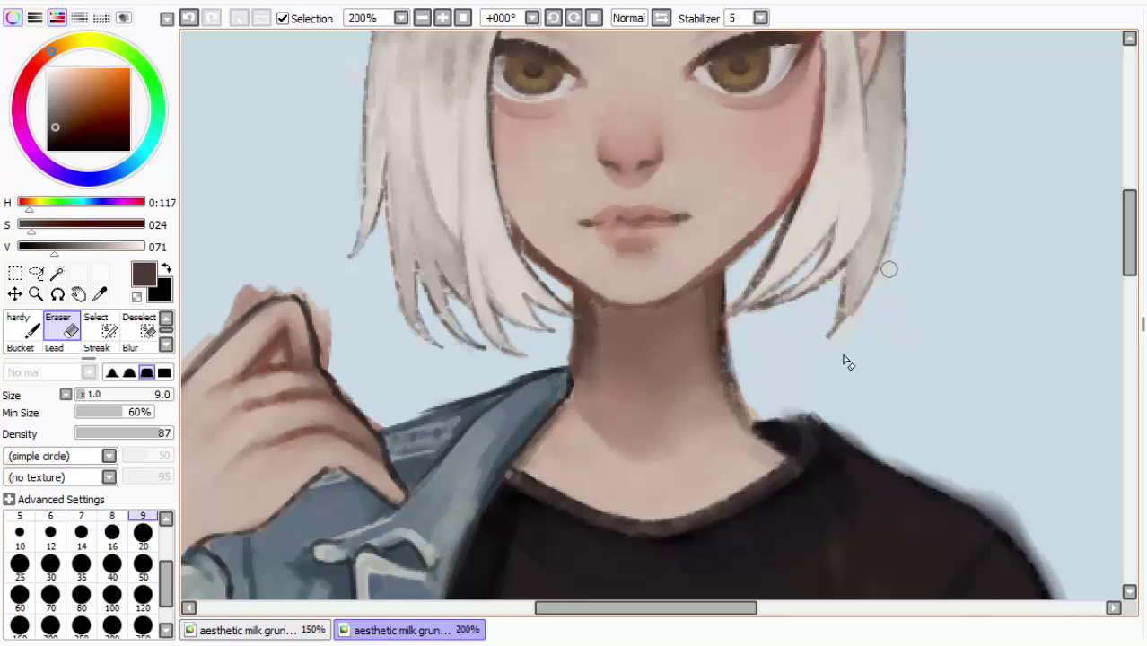
mouse_move(574, 495)
left_mouse_down()
mouse_move(561, 354)
mouse_move(703, 309)
left_mouse_up()
Erase the excess paint outside the outlines of the hanging sleeve and the T-shirt's shoulder
mouse_move(442, 114)
left_mouse_down()
mouse_move(456, 169)
mouse_move(425, 154)
mouse_move(548, 242)
mouse_move(558, 187)
mouse_move(499, 192)
left_mouse_up()
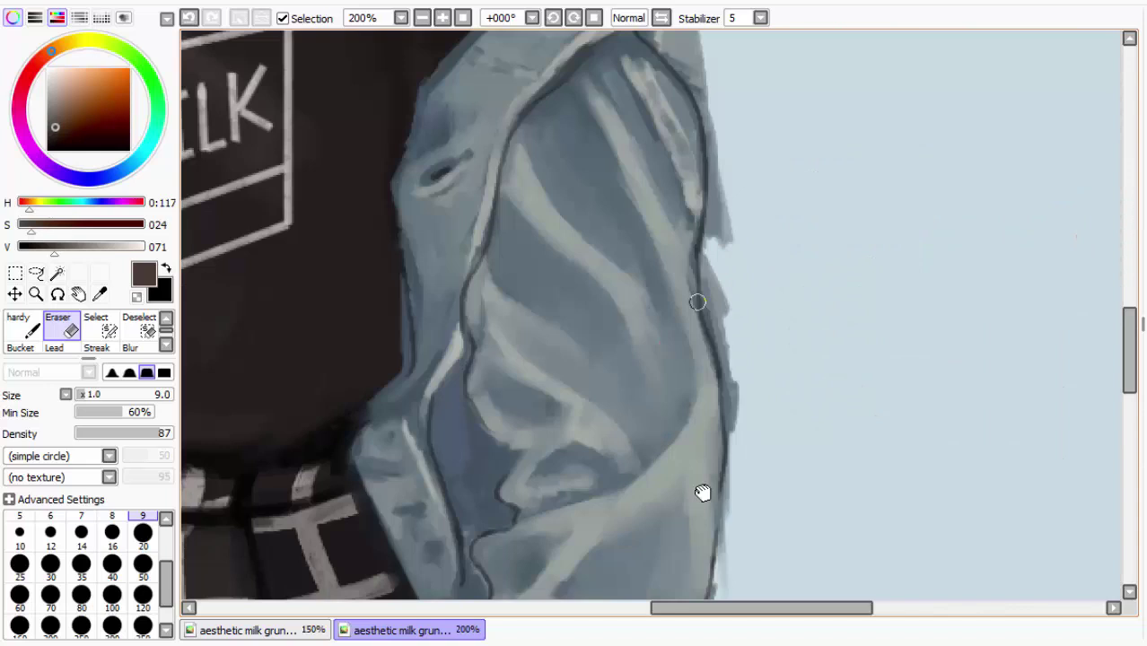
left_click_drag(710, 293, 715, 235)
mouse_move(734, 81)
left_mouse_down()
mouse_move(782, 363)
mouse_move(728, 323)
mouse_move(732, 213)
mouse_move(710, 179)
mouse_move(772, 216)
left_mouse_up()
mouse_move(577, 32)
left_mouse_down()
mouse_move(639, 206)
mouse_move(499, 159)
left_mouse_up()
mouse_move(589, 192)
left_mouse_down()
mouse_move(688, 284)
mouse_move(691, 303)
left_mouse_up()
left_click_drag(597, 196, 786, 356)
mouse_move(641, 287)
left_mouse_down()
mouse_move(671, 302)
mouse_move(574, 278)
left_mouse_up()
mouse_move(371, 311)
left_mouse_down()
mouse_move(694, 326)
mouse_move(637, 208)
left_mouse_up()
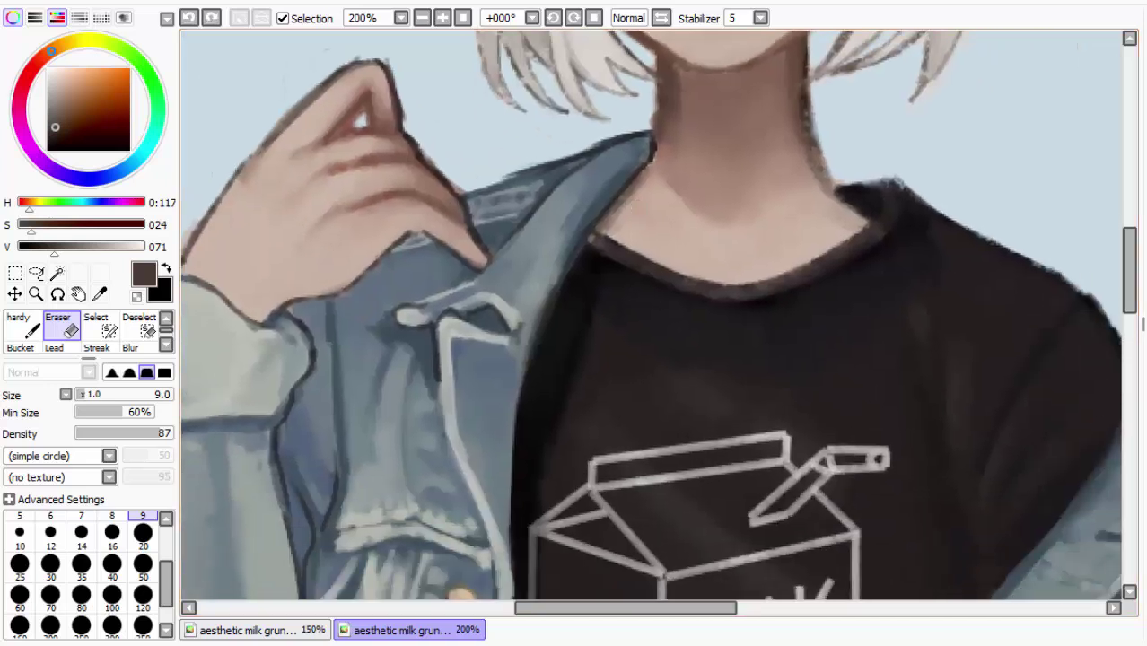
Clean the raised hand's outline and, with the eraser reduced to size 4, clear the gap between its fingers
left_click_drag(373, 185, 498, 271)
left_click_drag(324, 280, 306, 316)
key("bracketleft")
key("bracketleft")
key("bracketleft")
key("bracketleft")
key("bracketleft")
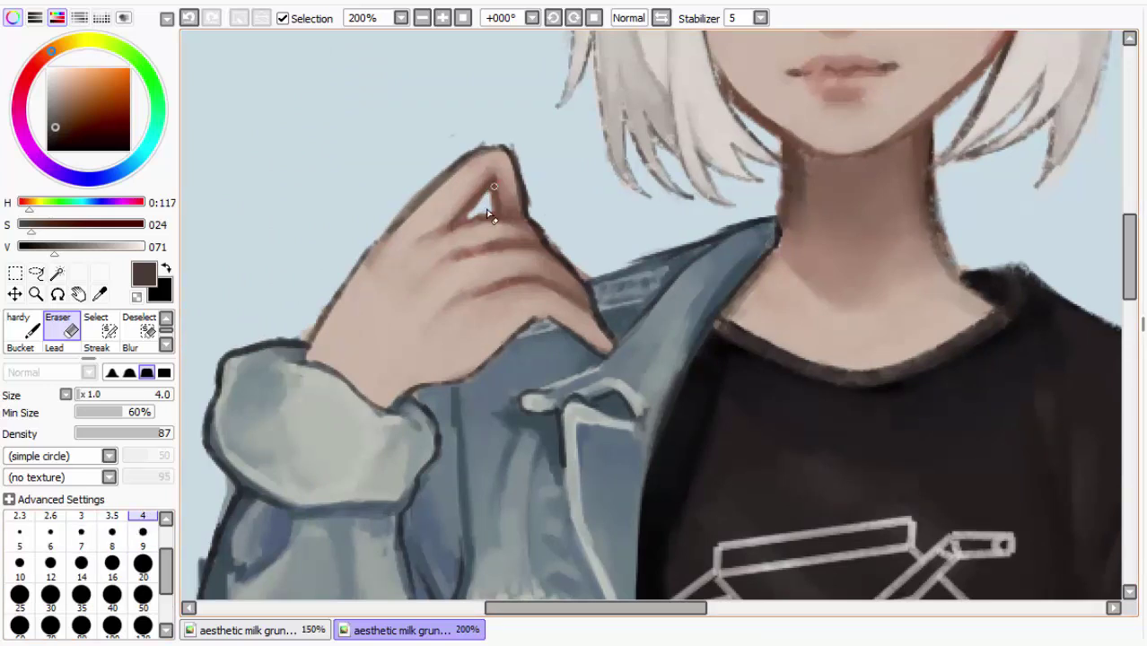
left_click_drag(489, 216, 412, 363)
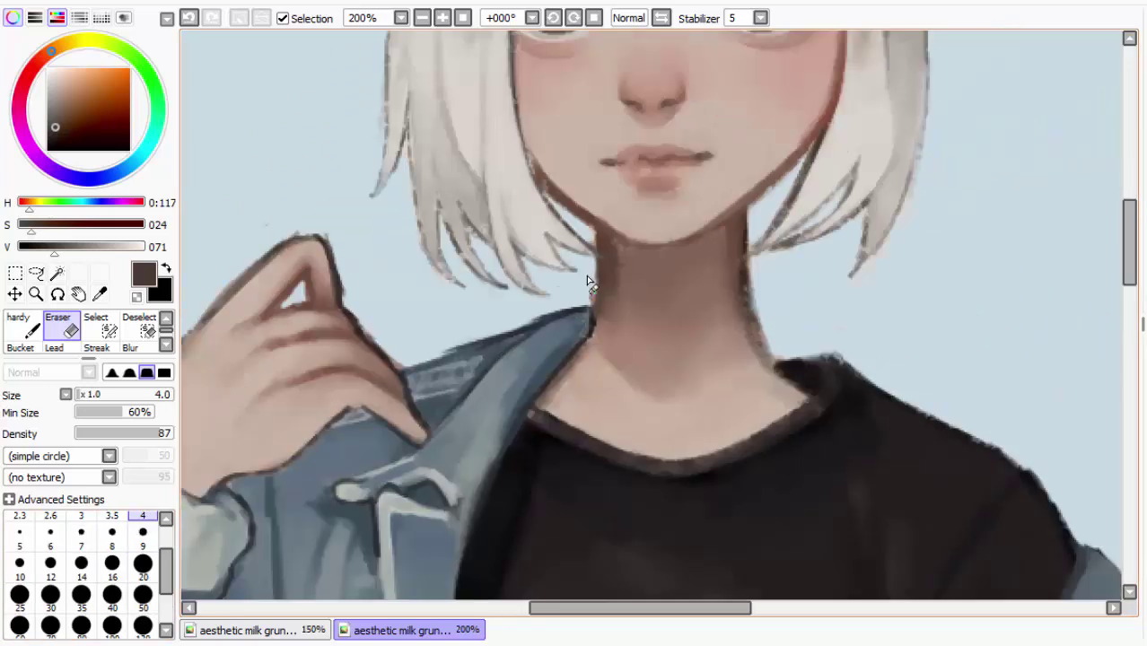
Erase the leftover paint along the neck, collar and nearby figure edges with the size 4 eraser
left_click_drag(733, 186, 622, 405)
left_click_drag(686, 588, 494, 292)
left_click(660, 174, "ctrl+shift")
left_click_drag(664, 175, 641, 169)
mouse_move(679, 284)
left_mouse_down()
mouse_move(671, 315)
mouse_move(647, 314)
mouse_move(720, 366)
mouse_move(655, 336)
mouse_move(640, 235)
mouse_move(668, 252)
left_mouse_up()
Trim the protruding corner off the plaid skirt's outer side into a smooth slope with a size 9 eraser
left_click(147, 569)
left_click(143, 535)
mouse_move(686, 305)
left_mouse_down()
mouse_move(697, 396)
mouse_move(686, 397)
left_mouse_up()
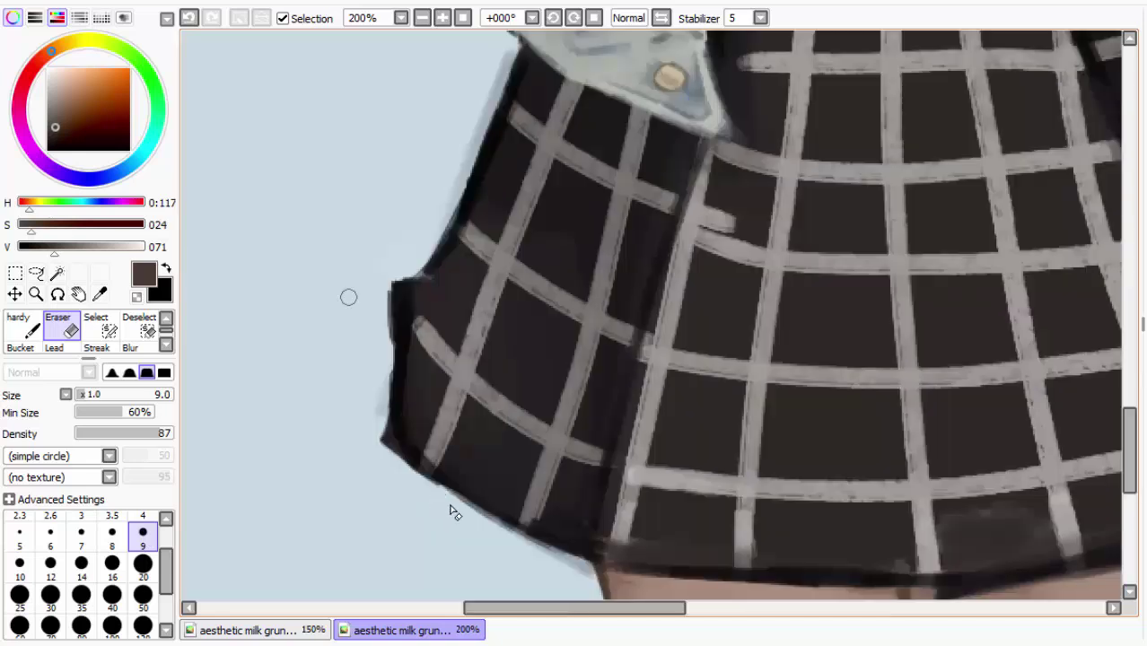
left_click_drag(389, 278, 377, 310)
mouse_move(414, 260)
left_mouse_down()
mouse_move(395, 355)
mouse_move(404, 332)
mouse_move(376, 390)
left_mouse_up()
mouse_move(416, 273)
left_mouse_down()
mouse_move(404, 323)
mouse_move(409, 246)
left_mouse_up()
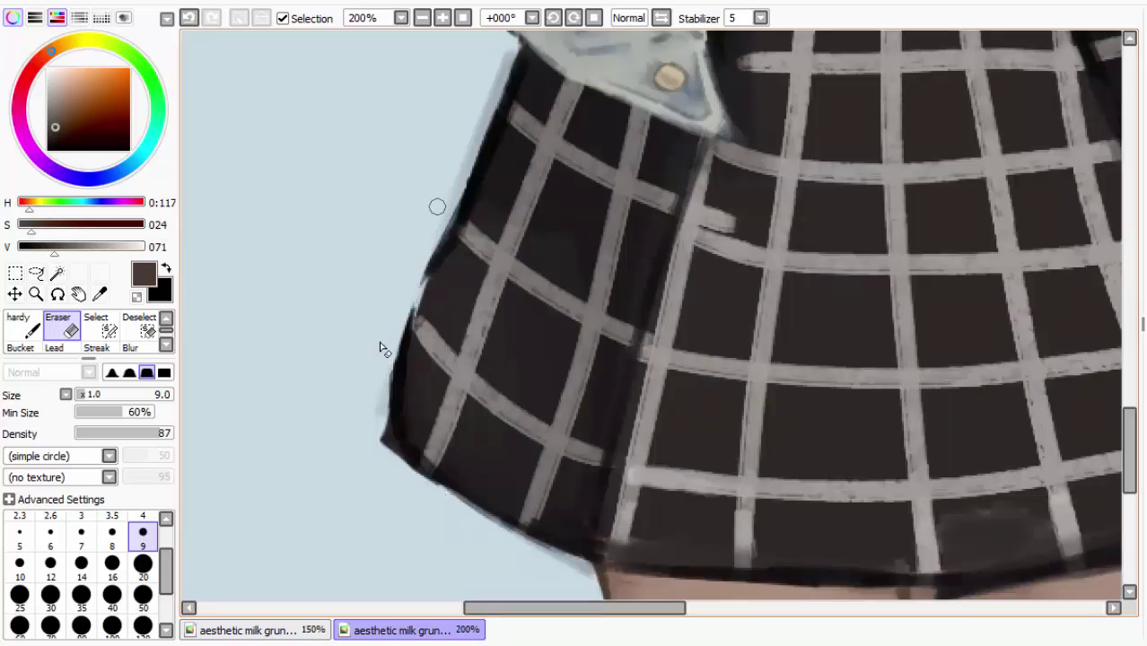
Hand-letter the artist's name with a small cross in black along the T-shirt's shoulder on the rotated canvas
scroll(423, 226, "up", 5)
scroll(429, 211, "up", 4)
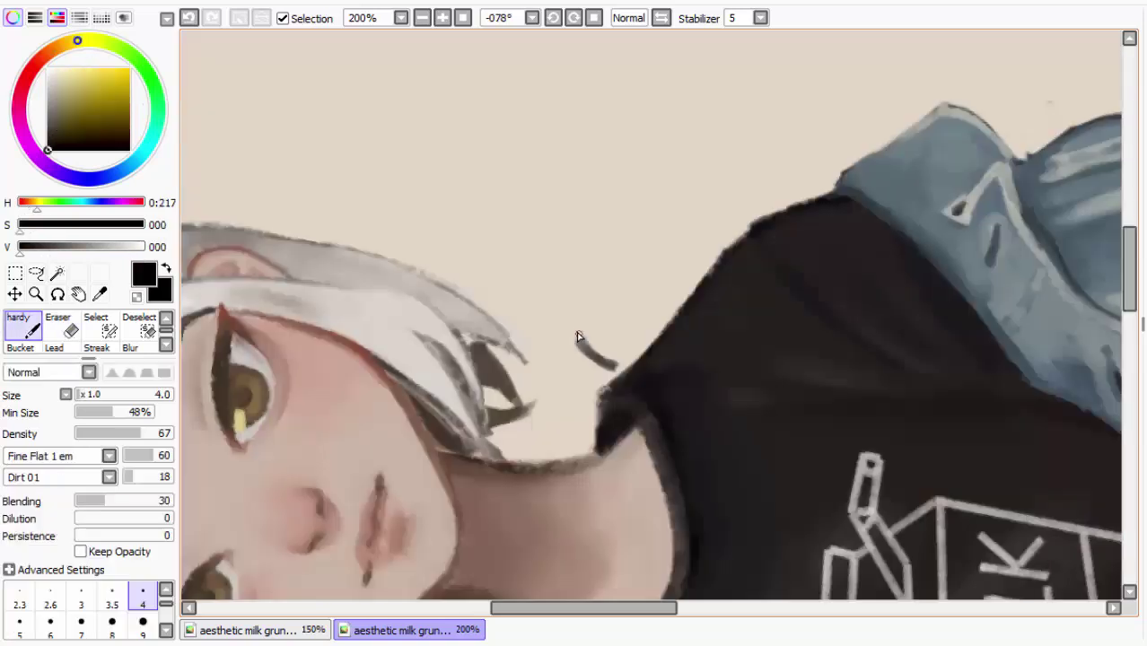
mouse_move(616, 350)
left_mouse_down()
mouse_move(736, 212)
mouse_move(712, 162)
left_mouse_up()
key("ctrl+z")
key("ctrl+z")
left_click_drag(699, 206, 710, 162)
mouse_move(656, 306)
left_mouse_down()
mouse_move(664, 301)
mouse_move(644, 337)
left_mouse_up()
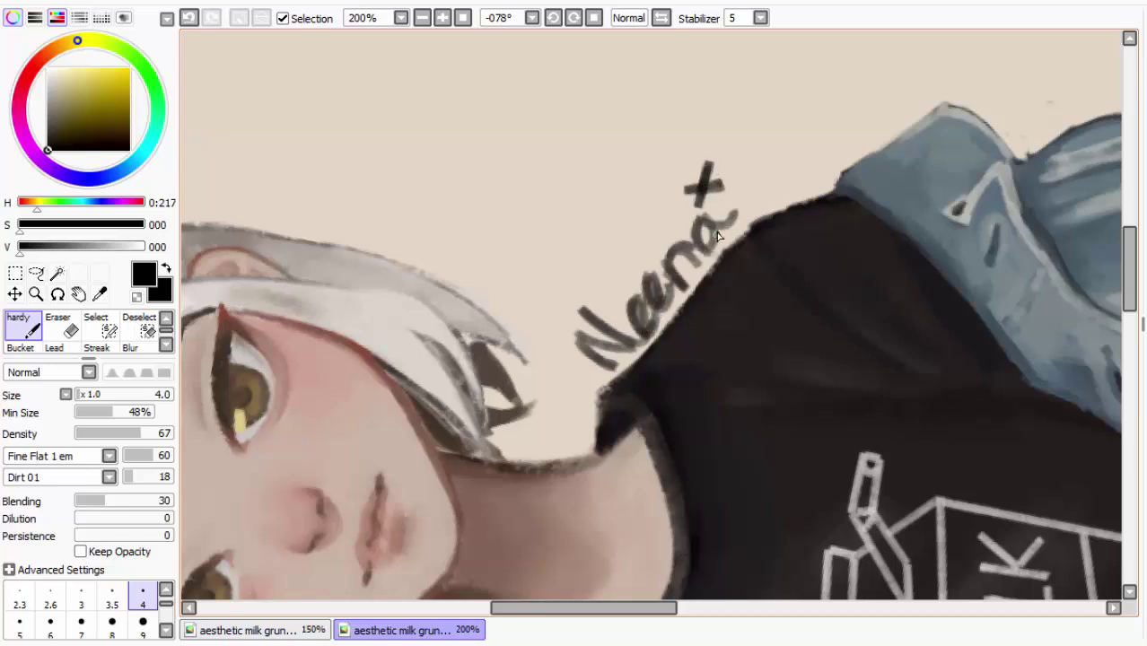